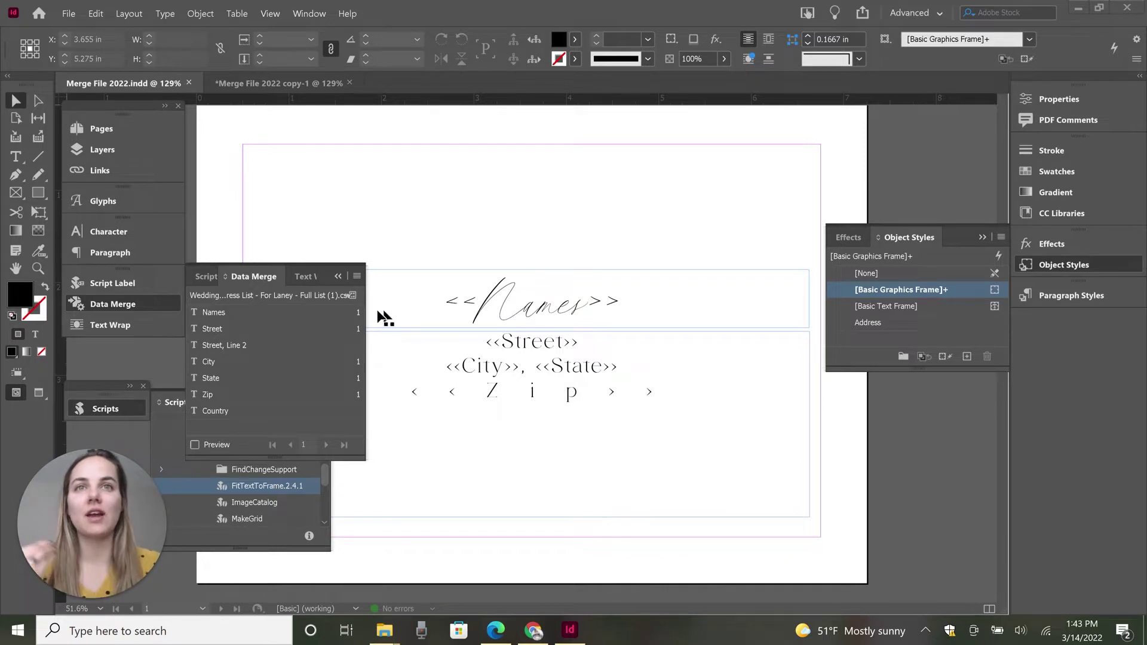
Step: Switch to the browser and examine the guest names in the Address List for ID Tutorial spreadsheet
left_click(504, 634)
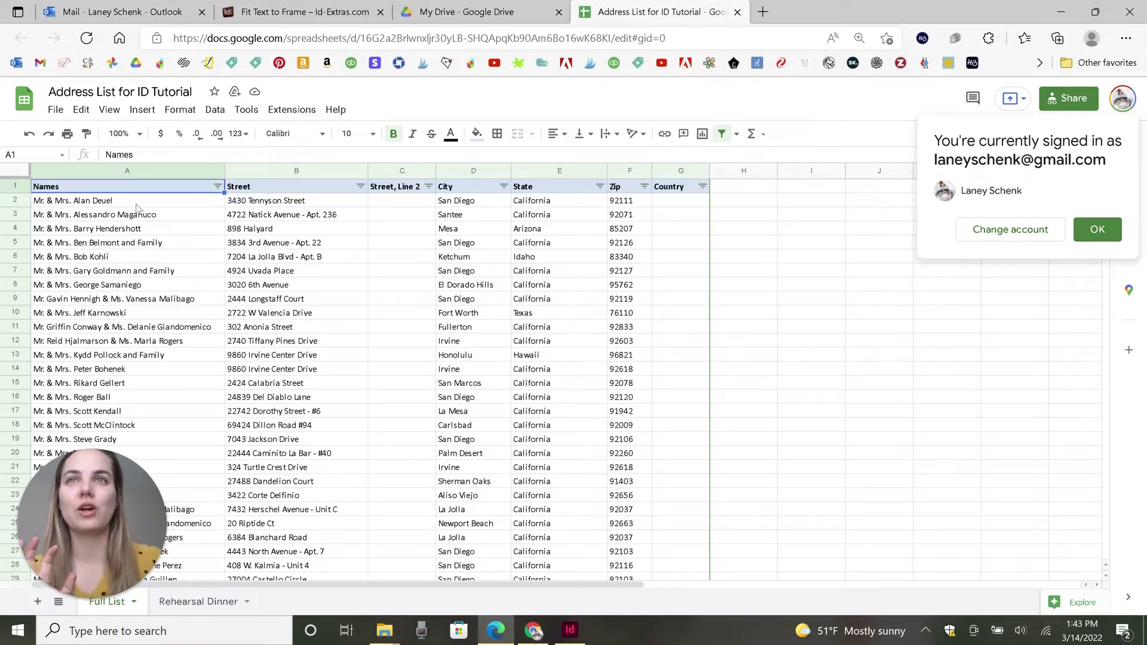
left_click_drag(110, 204, 190, 440)
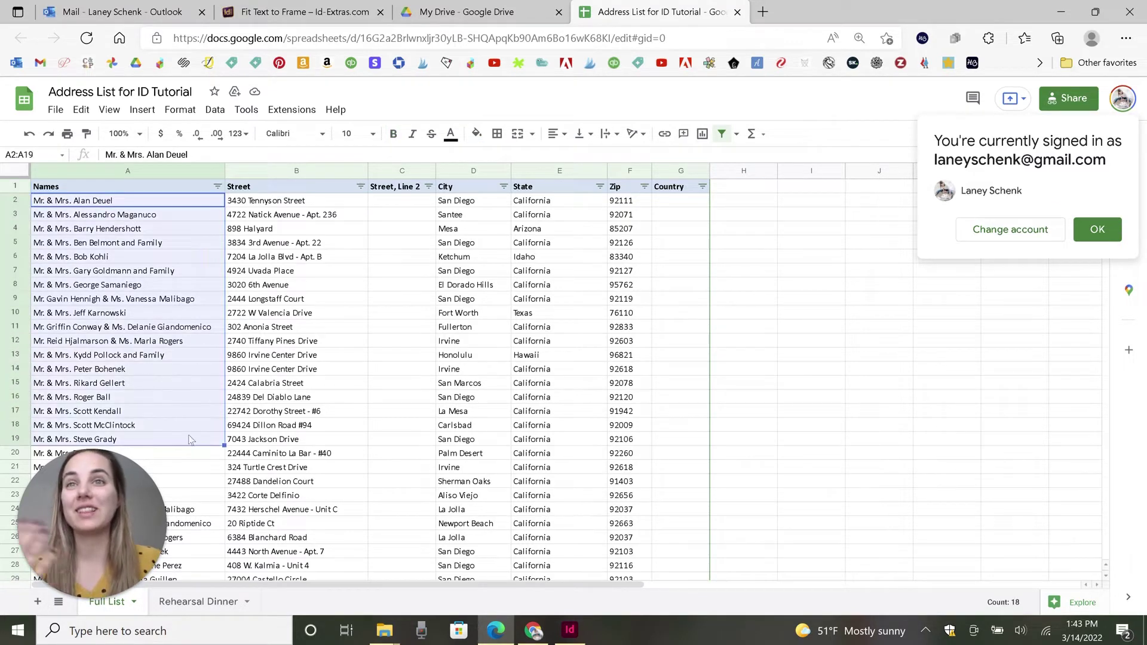
left_click(198, 327)
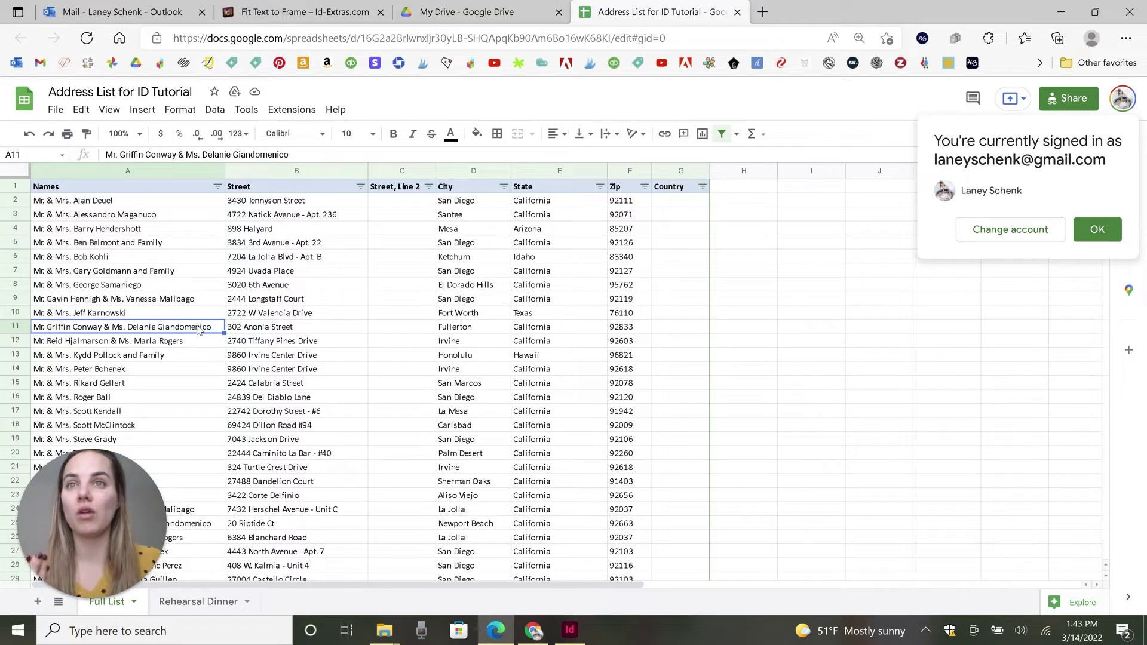
left_click(72, 395)
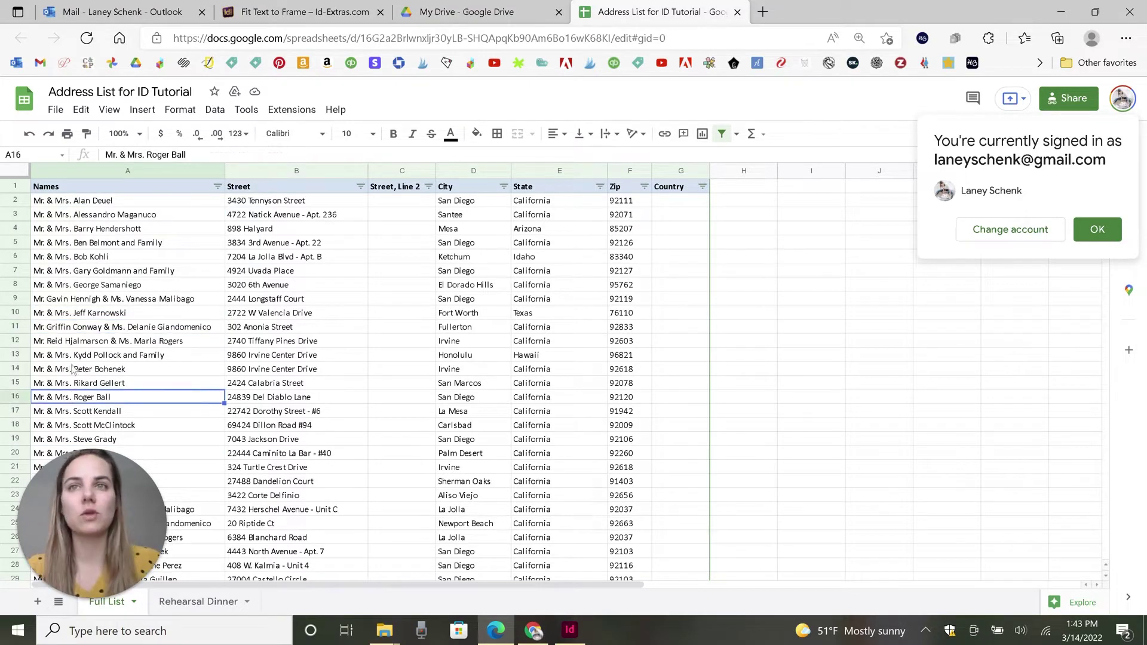
left_click(81, 258)
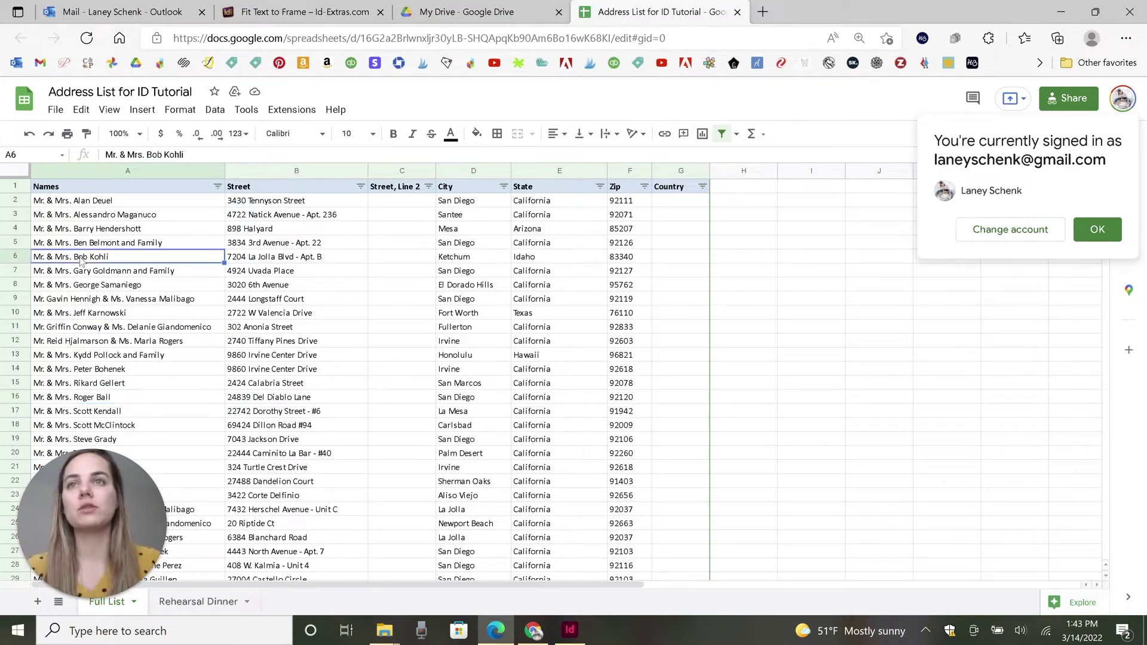
left_click(171, 330)
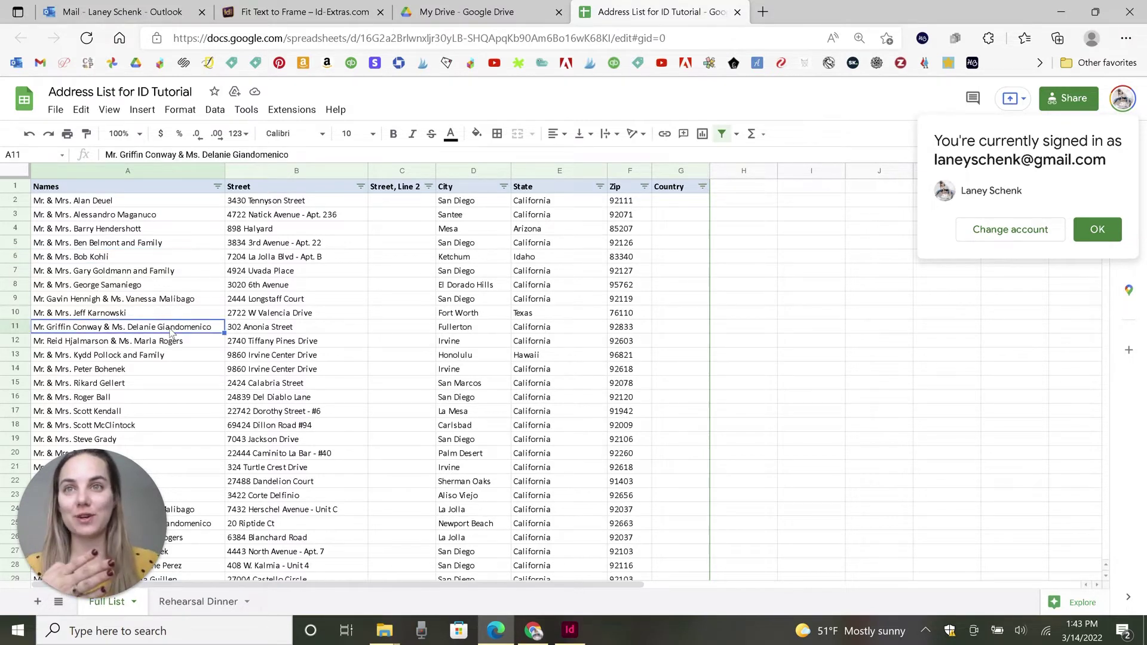
left_click(121, 260)
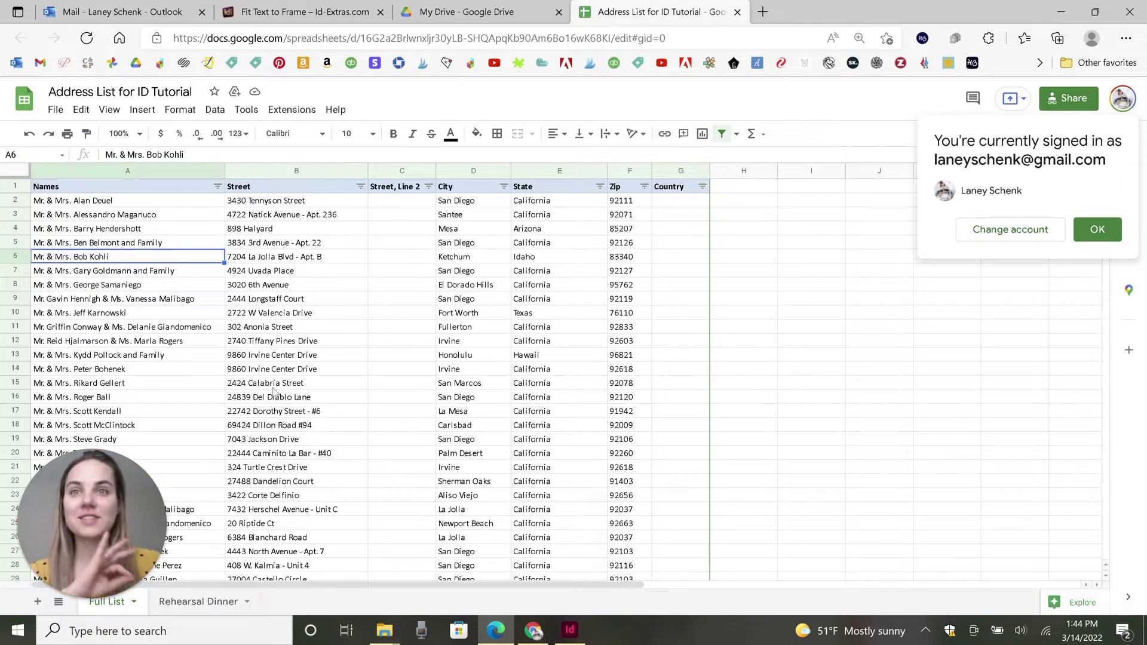
Step: View the Fit Text product page and the FitTextToFrame.2.4.1.jsxbin file in InDesign's JavaScript samples folder
left_click(282, 6)
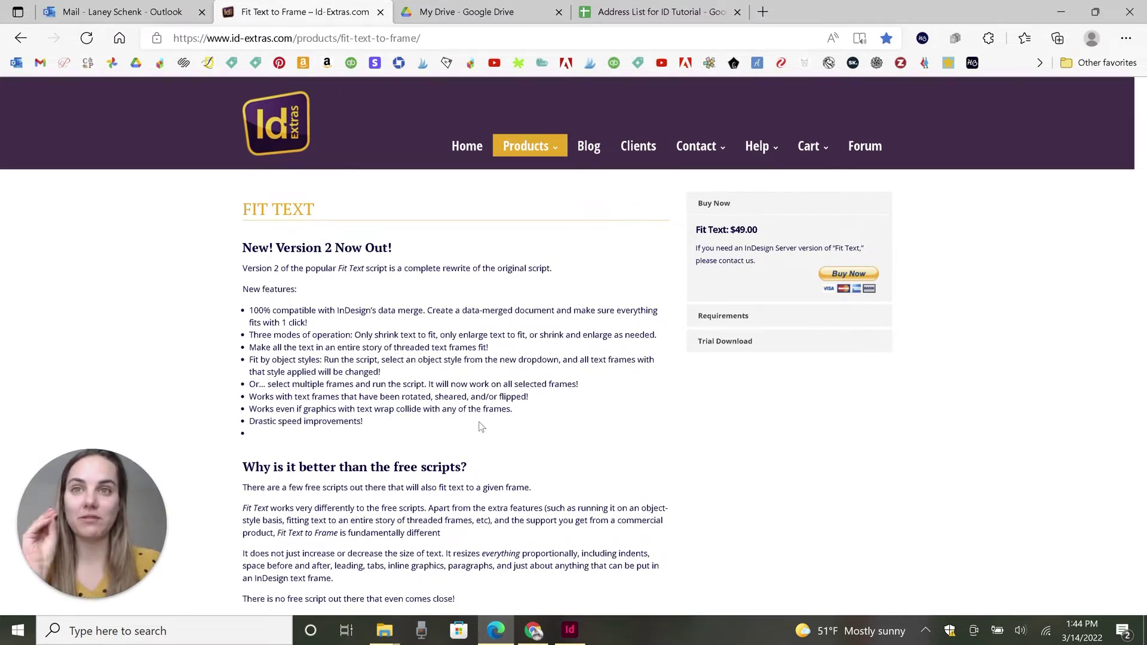
left_click(392, 630)
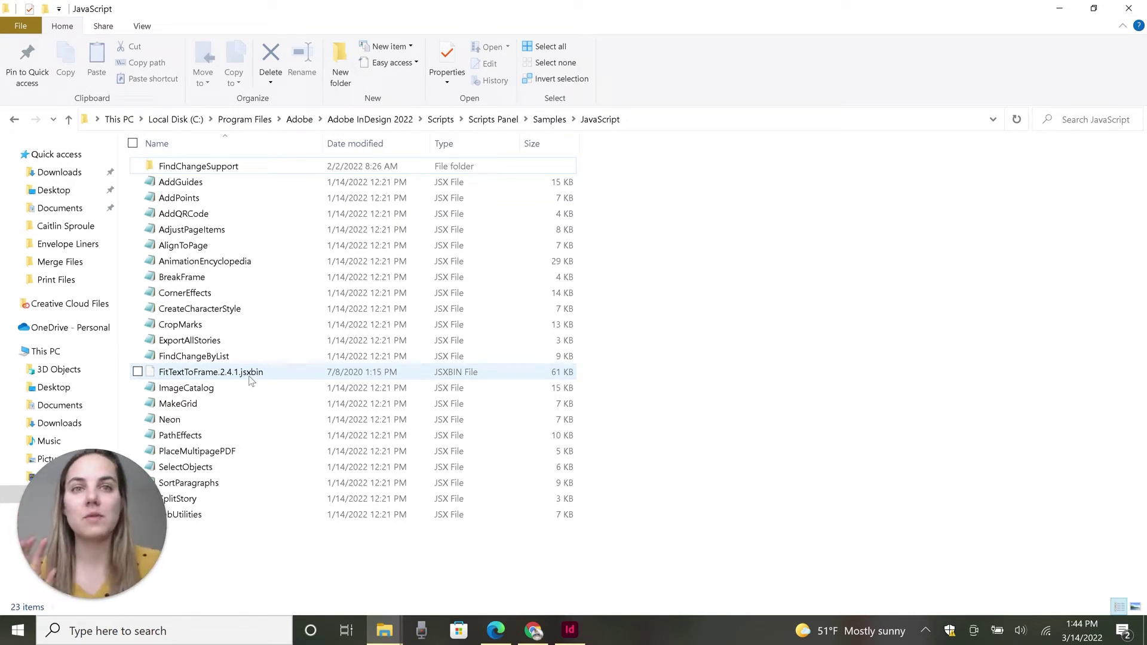
Step: Switch to InDesign and examine the merged address pages in Merge File 2022 copy-1
left_click(569, 629)
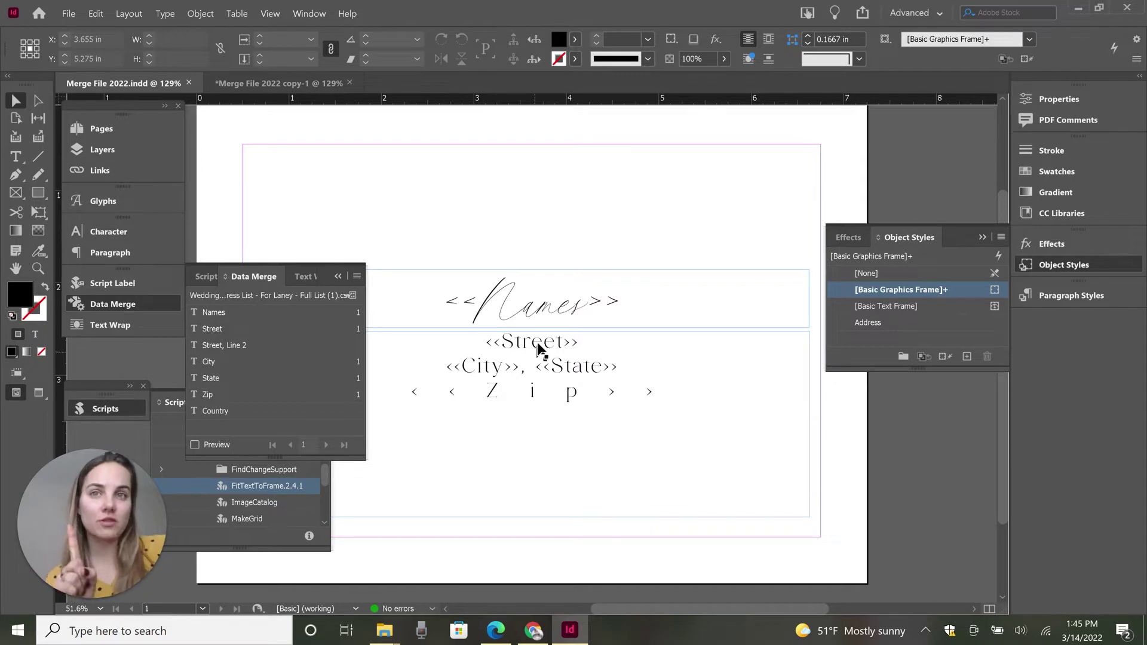
left_click(541, 317)
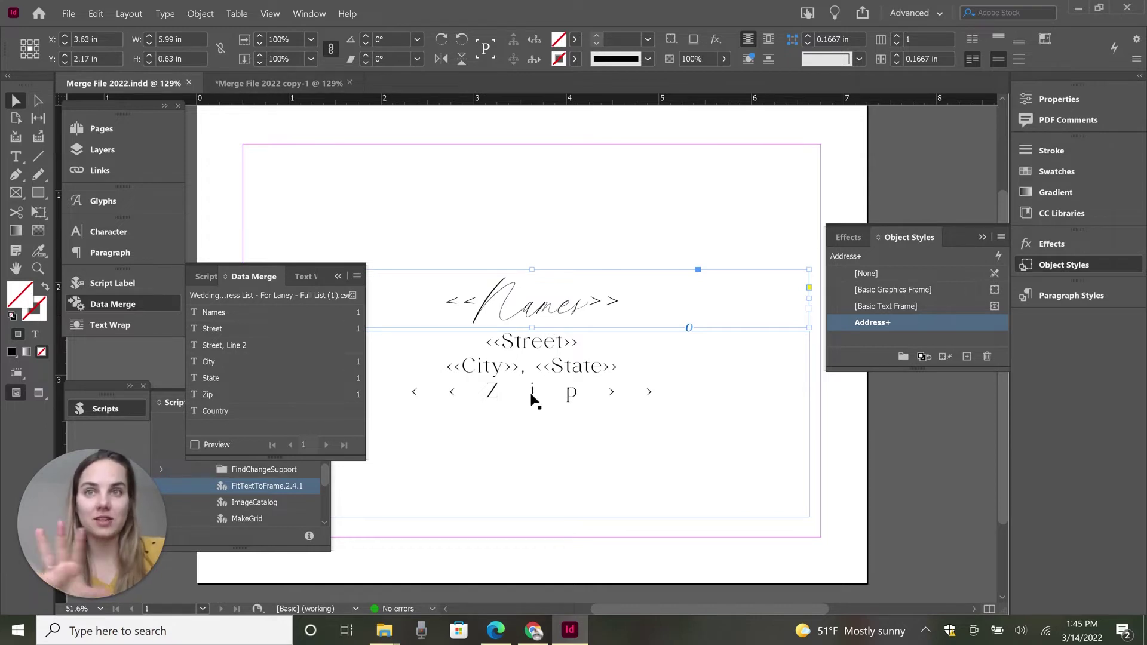
left_click(278, 84)
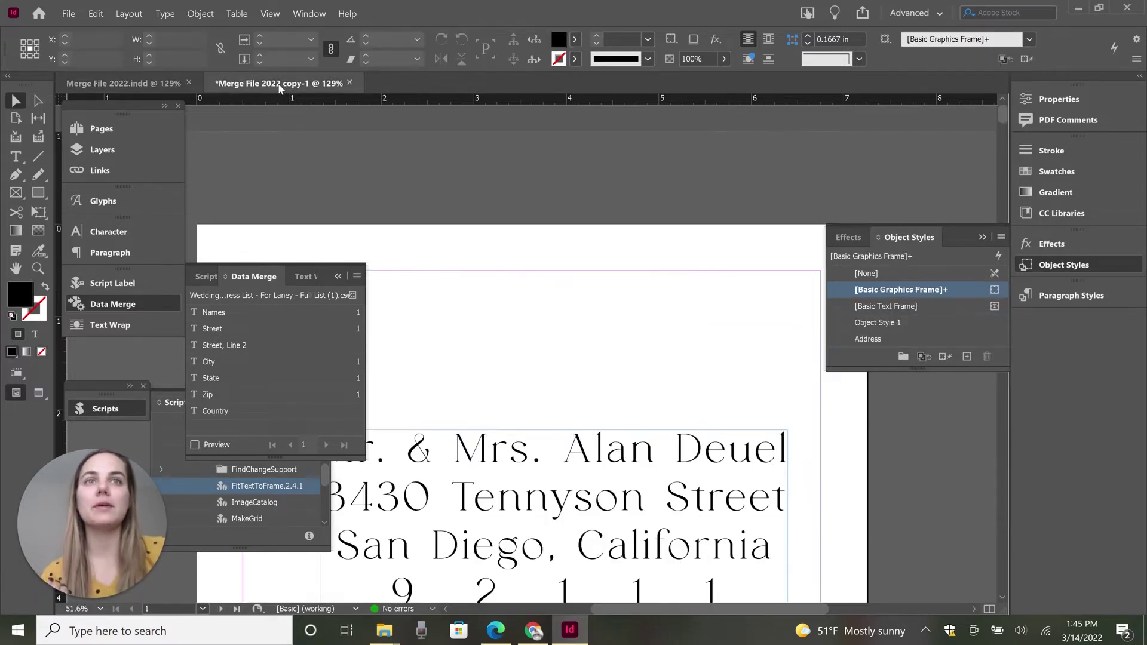
scroll(696, 262, "down", 3)
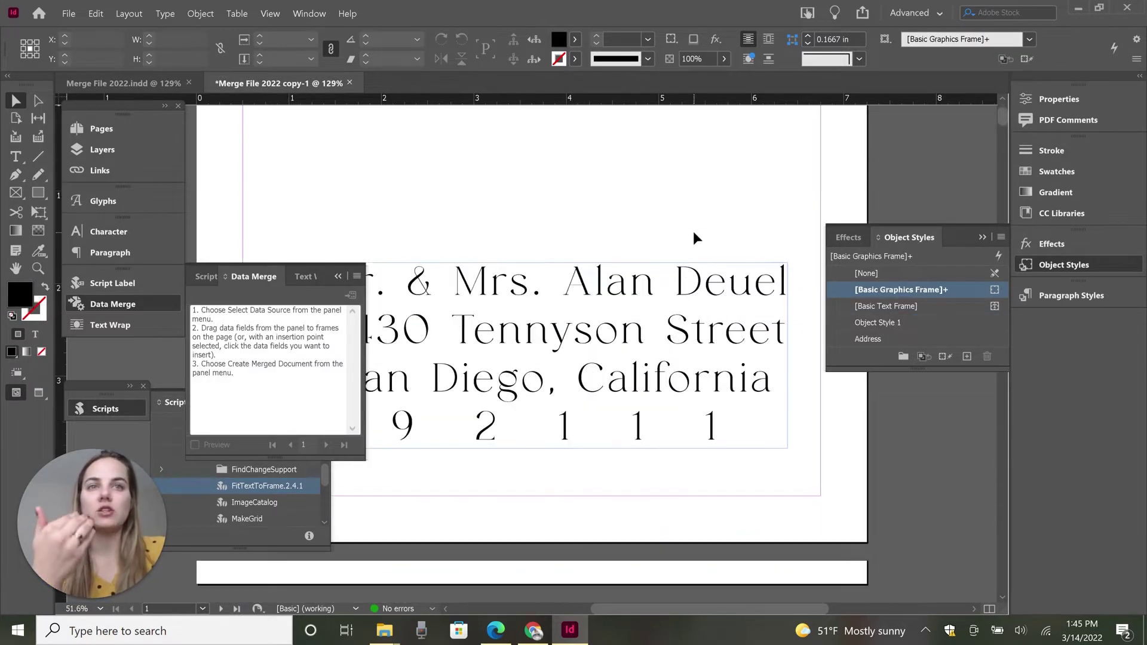
scroll(695, 238, "down", 5)
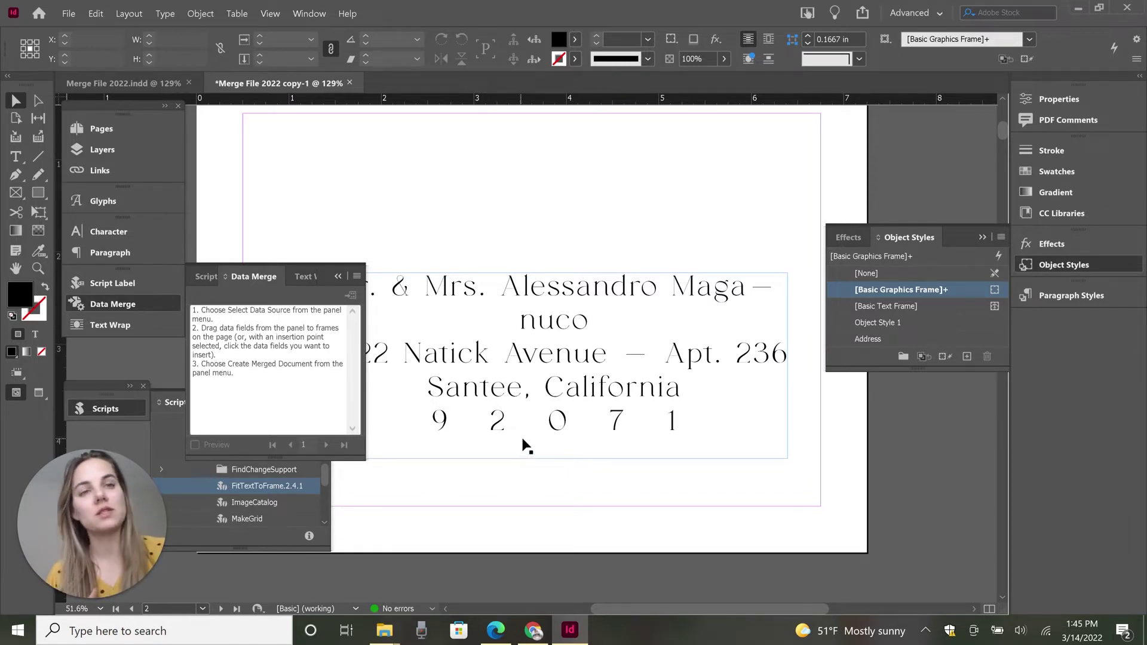
Step: Try shortening the address frame on page 2 to a height of 1.5 in, and undo the resize
left_click(559, 420)
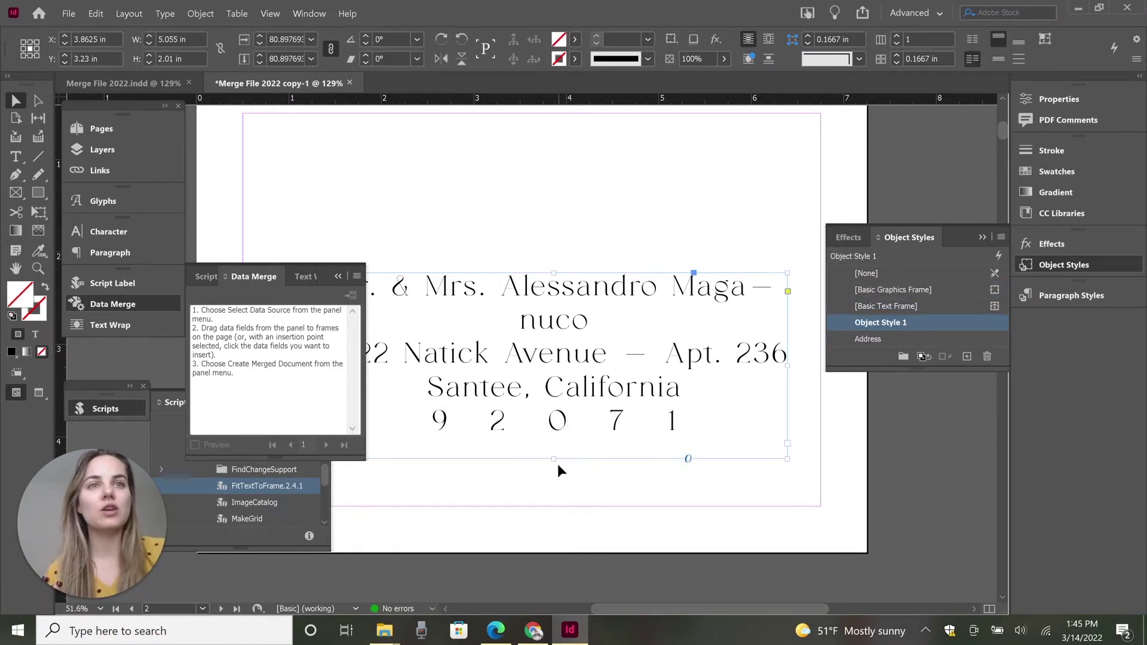
left_click_drag(555, 458, 555, 411)
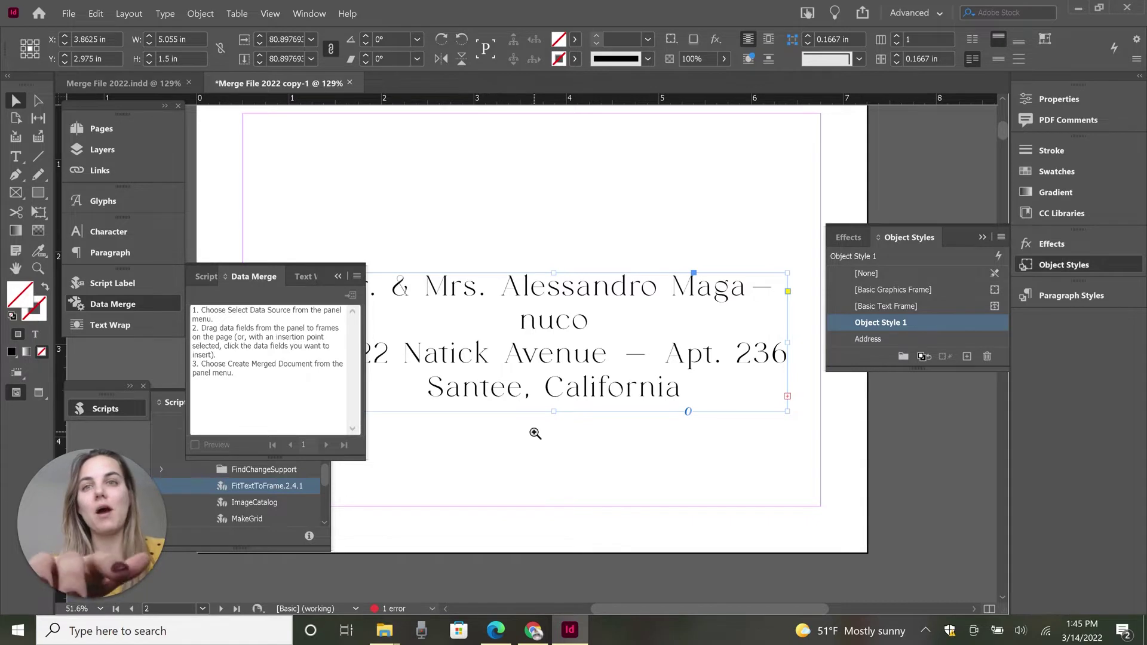
key("ctrl+z")
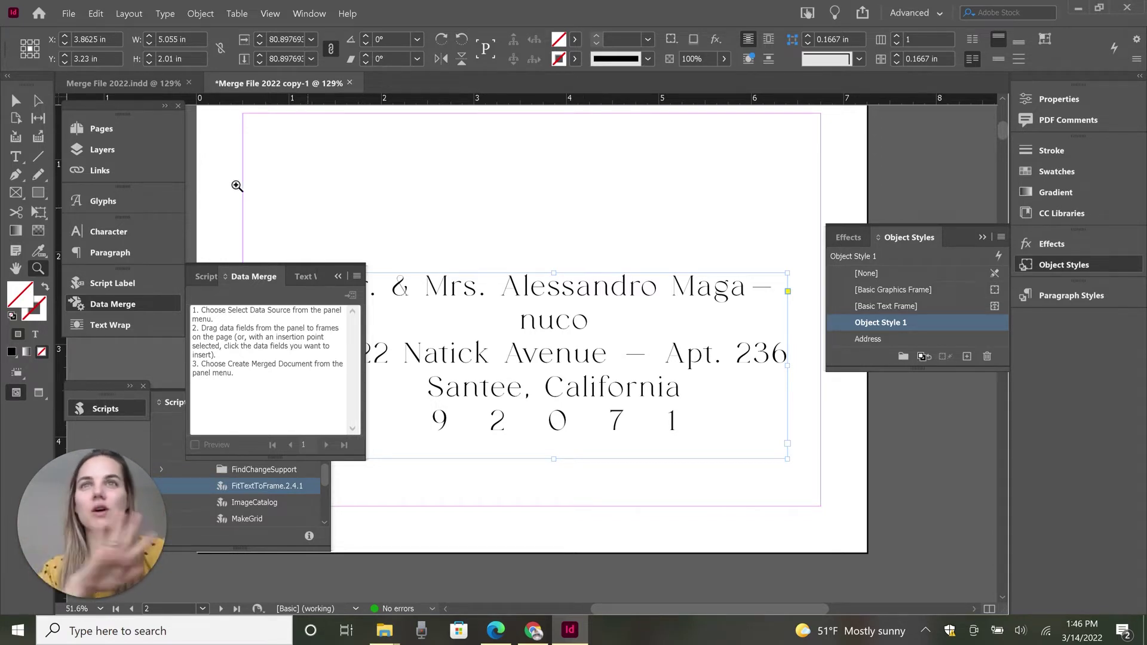
Step: Return to the Merge File 2022.indd template, hide the data merge fields and show the object styles
left_click(120, 83)
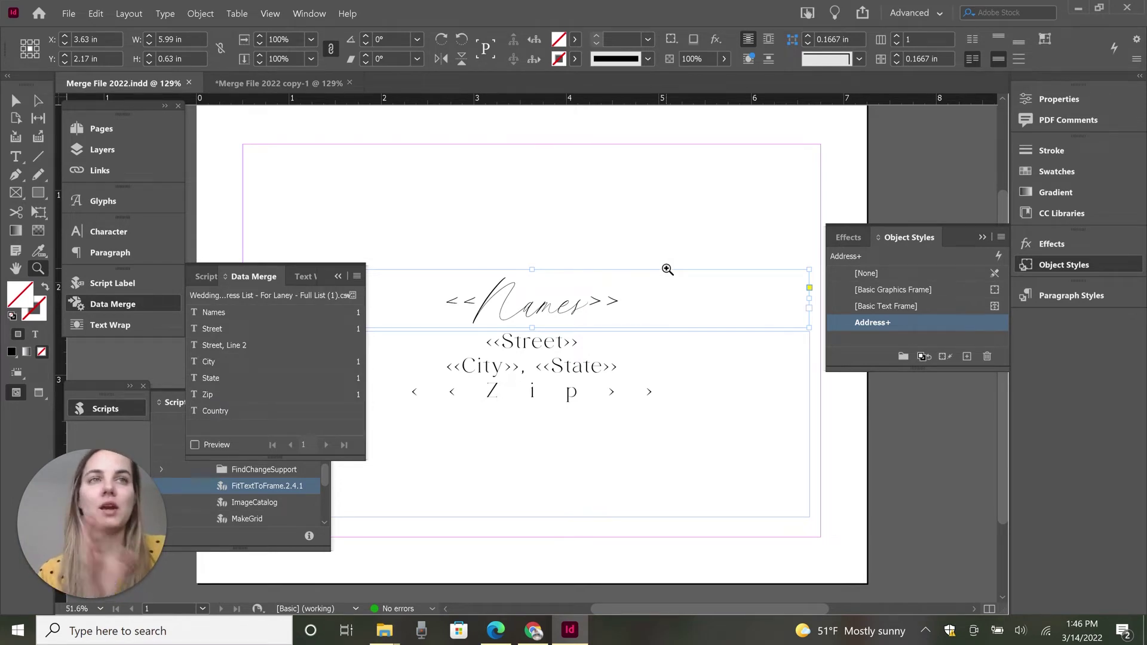
left_click(16, 103)
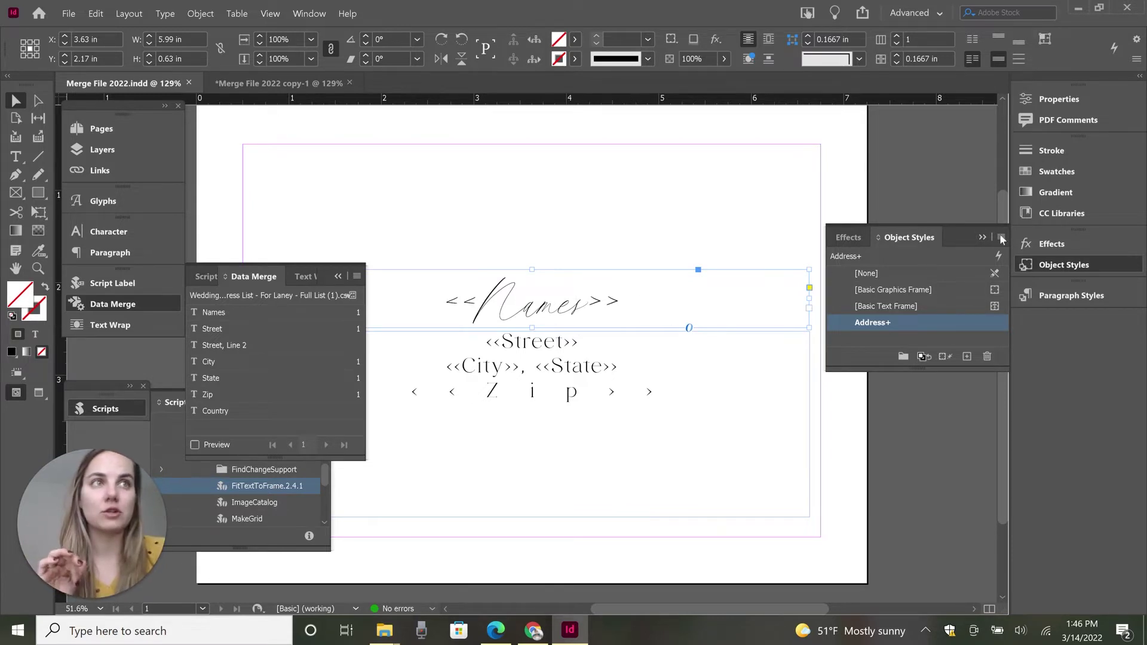
left_click(982, 237)
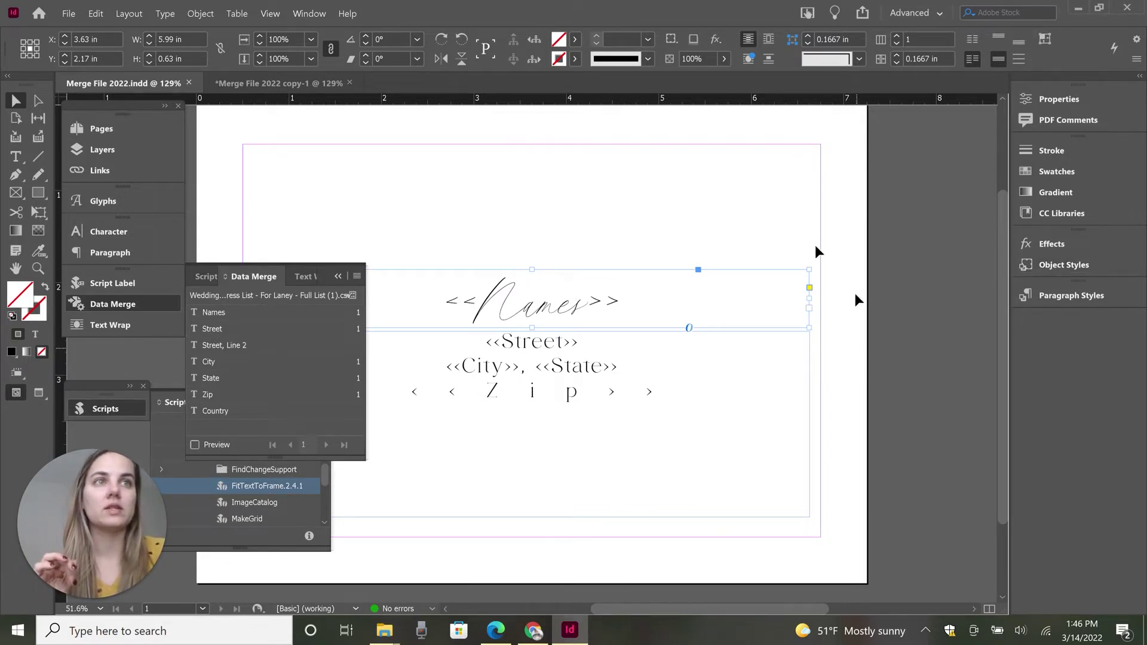
left_click(338, 276)
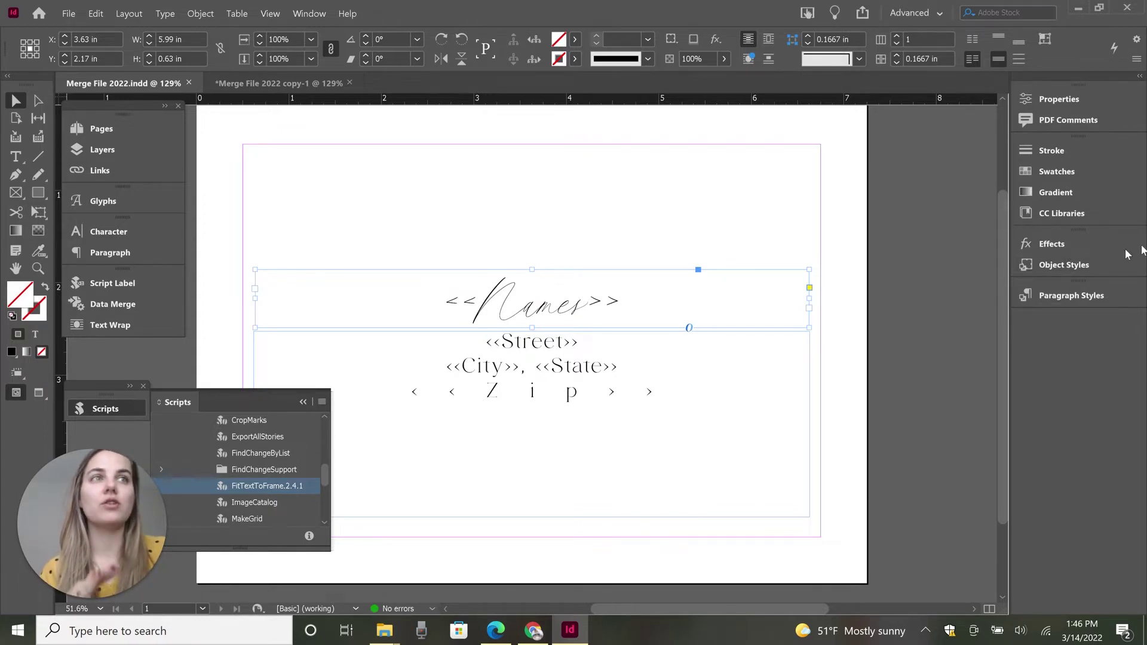
left_click(1054, 266)
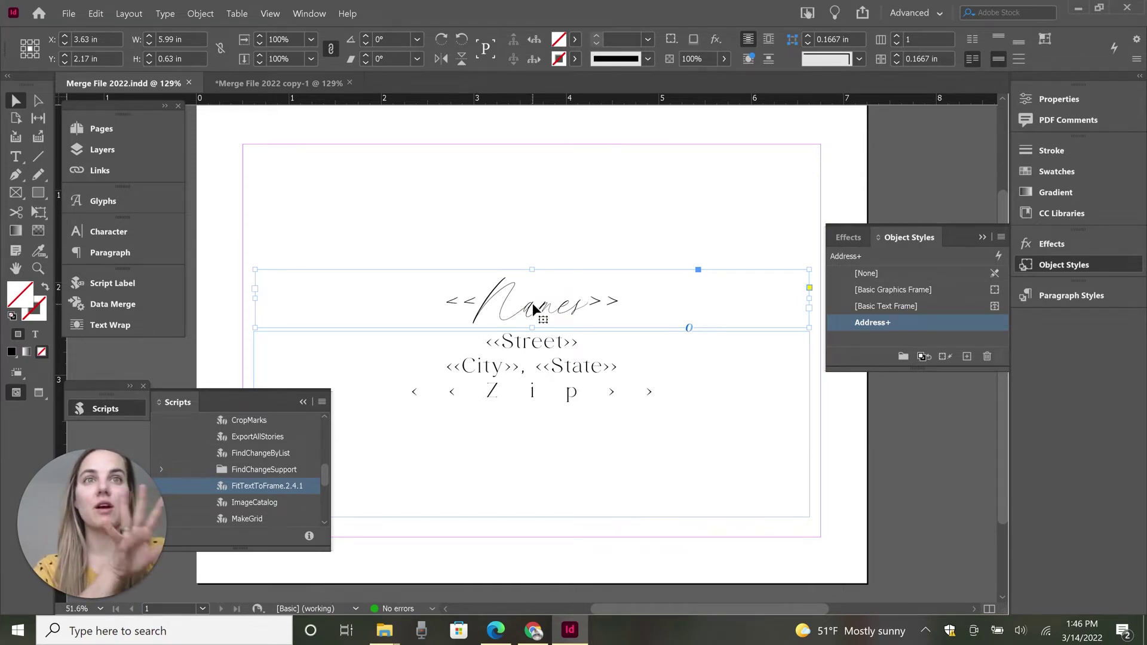
Step: Create an object style called "Names" from the names text frame and apply it to that frame
left_click(967, 357)
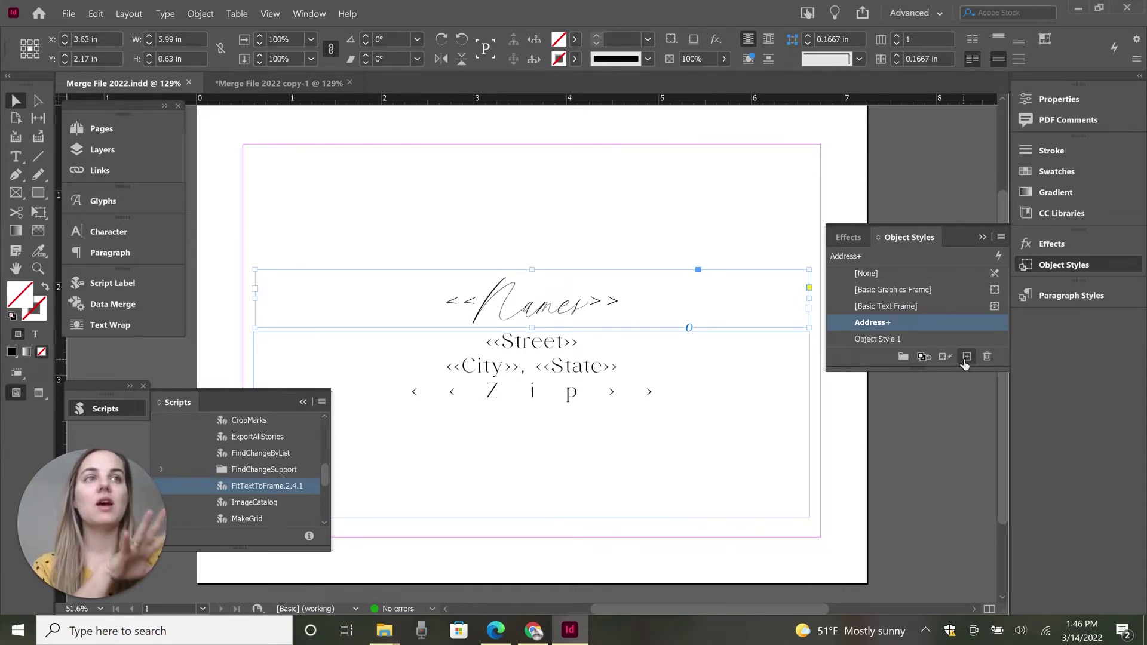
left_click(870, 340)
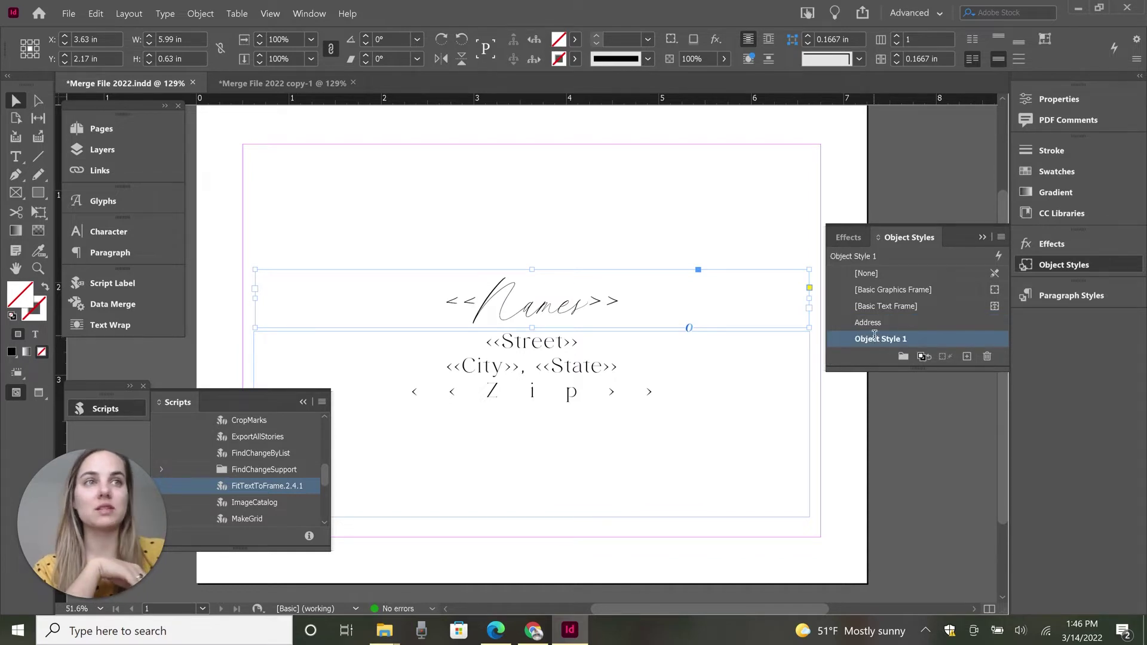
left_click(878, 339)
left_click_drag(931, 341, 854, 351)
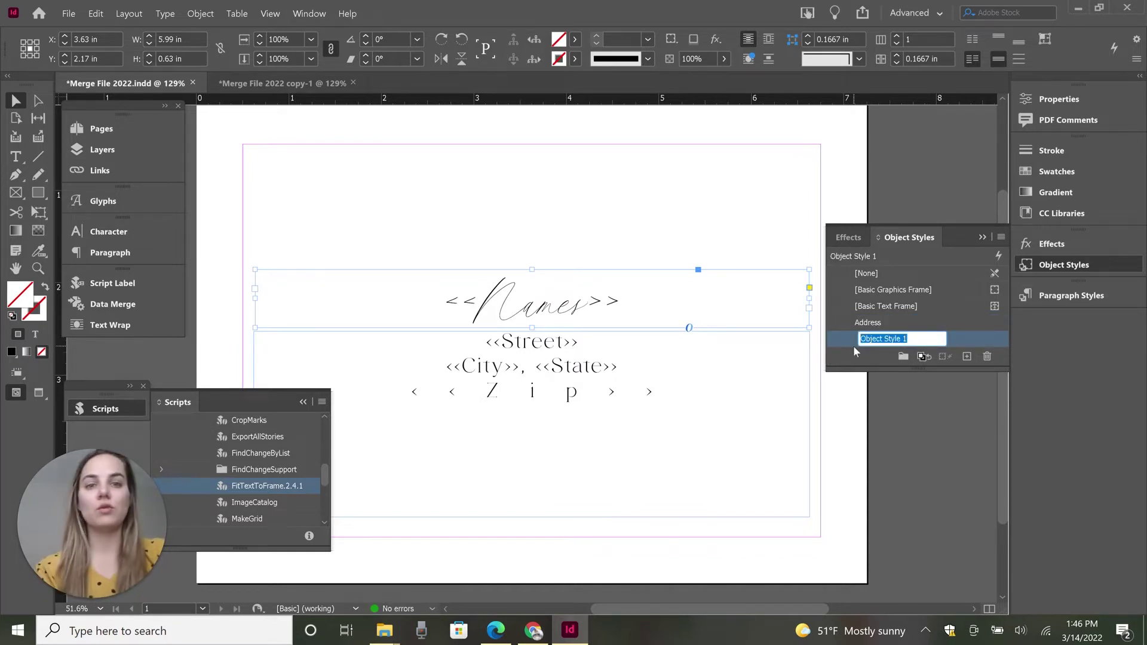
type("Names")
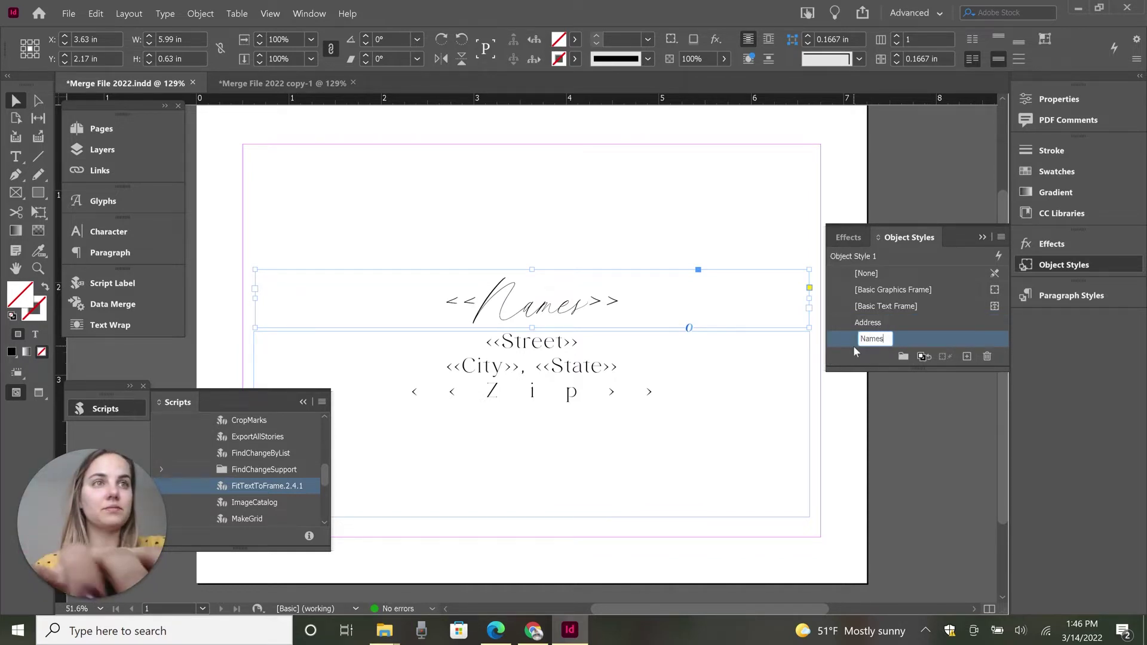
left_click(872, 403)
Step: Check which object styles are applied to the names frame and the address frame
left_click(538, 289)
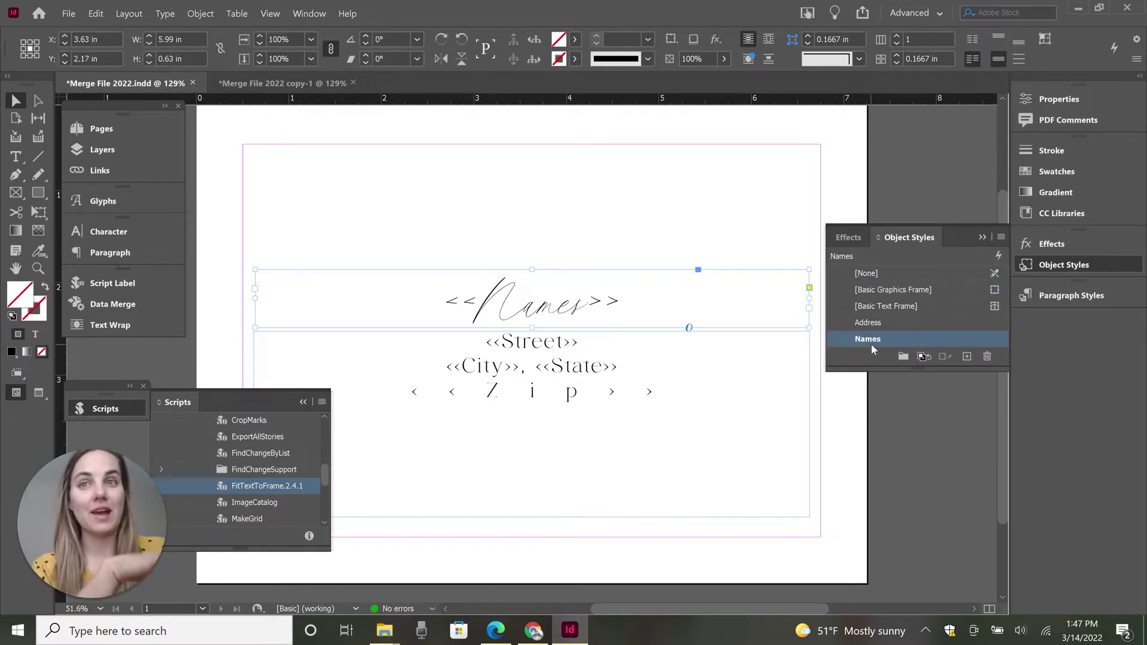
left_click(576, 386)
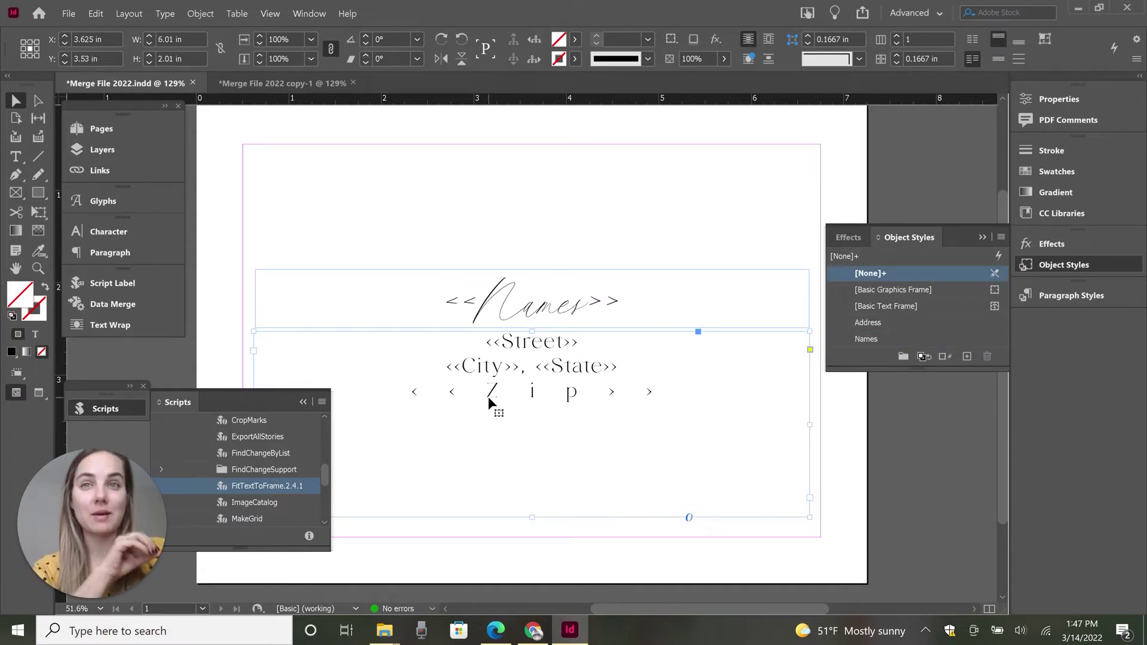
left_click(510, 306)
left_click(505, 244)
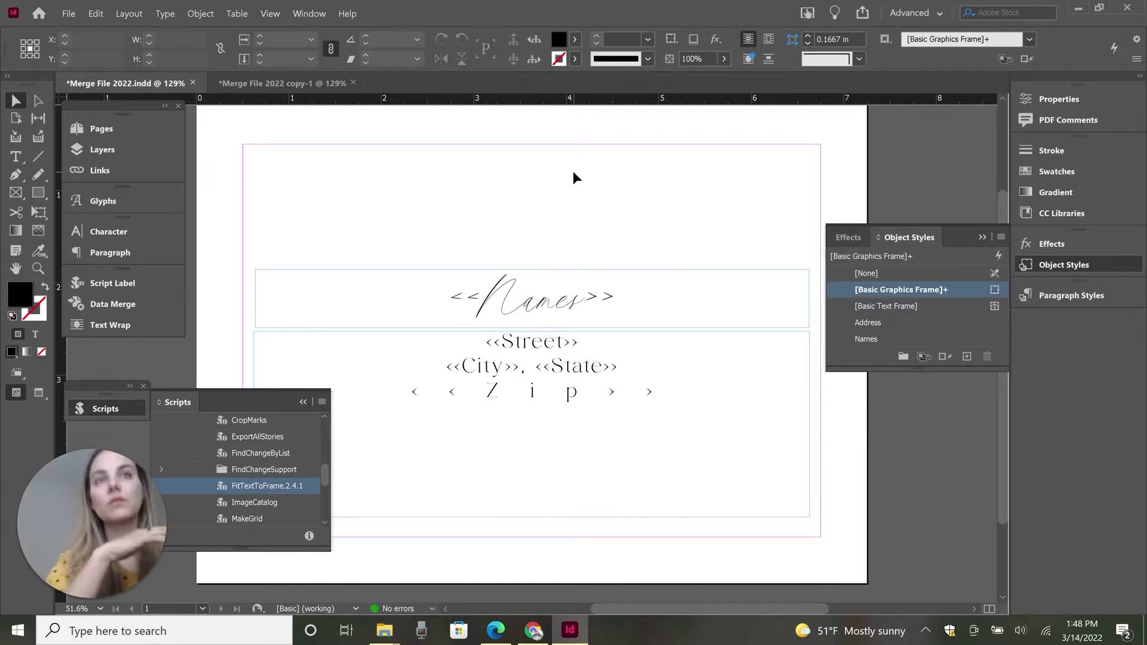
Step: Select the <<Names>> placeholder text and reduce its font size to 37 pt
left_click(554, 308)
double_click(553, 309)
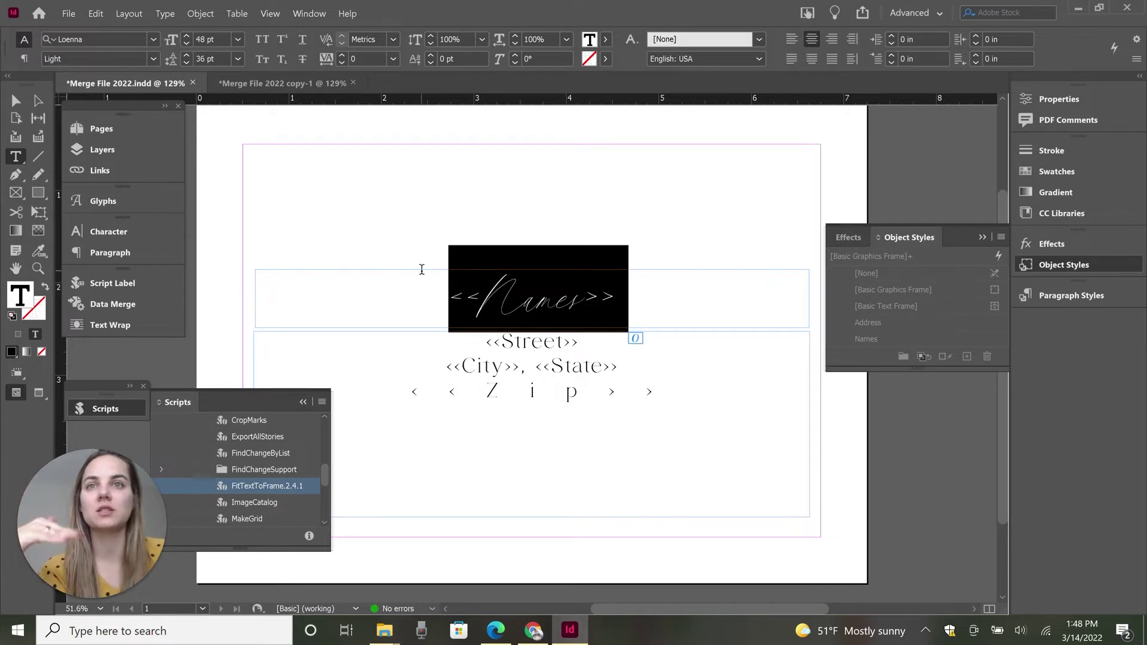
left_click(187, 46)
left_click(188, 45)
left_click(187, 45)
left_click(188, 45)
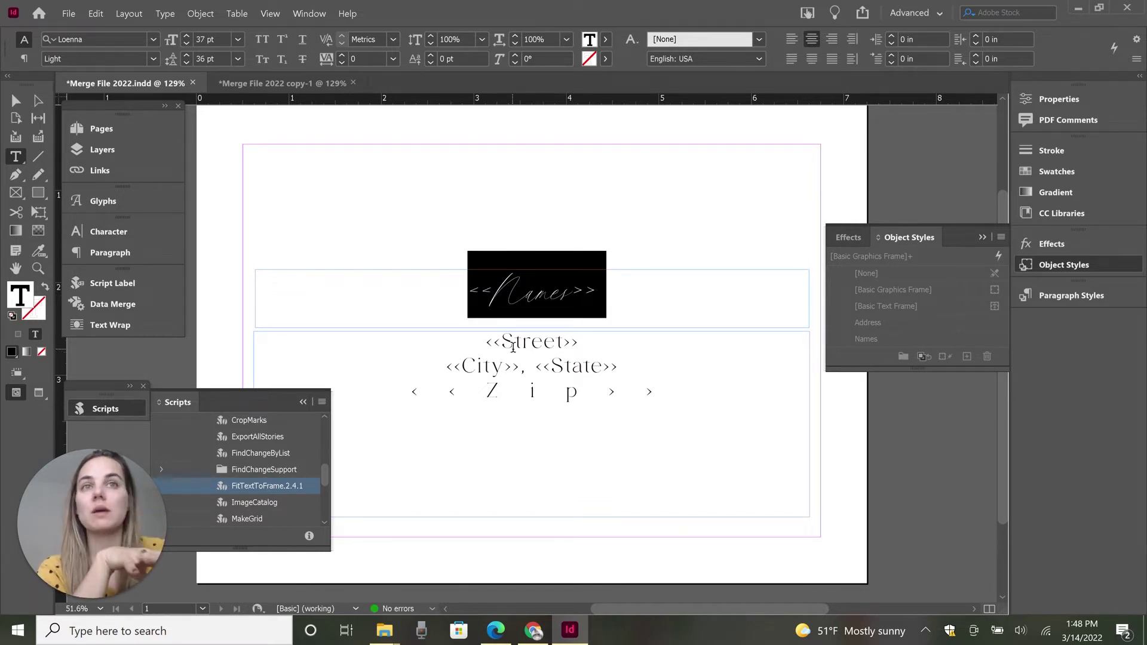
Step: Set the names text frame's vertical justification to Center
left_click(188, 13)
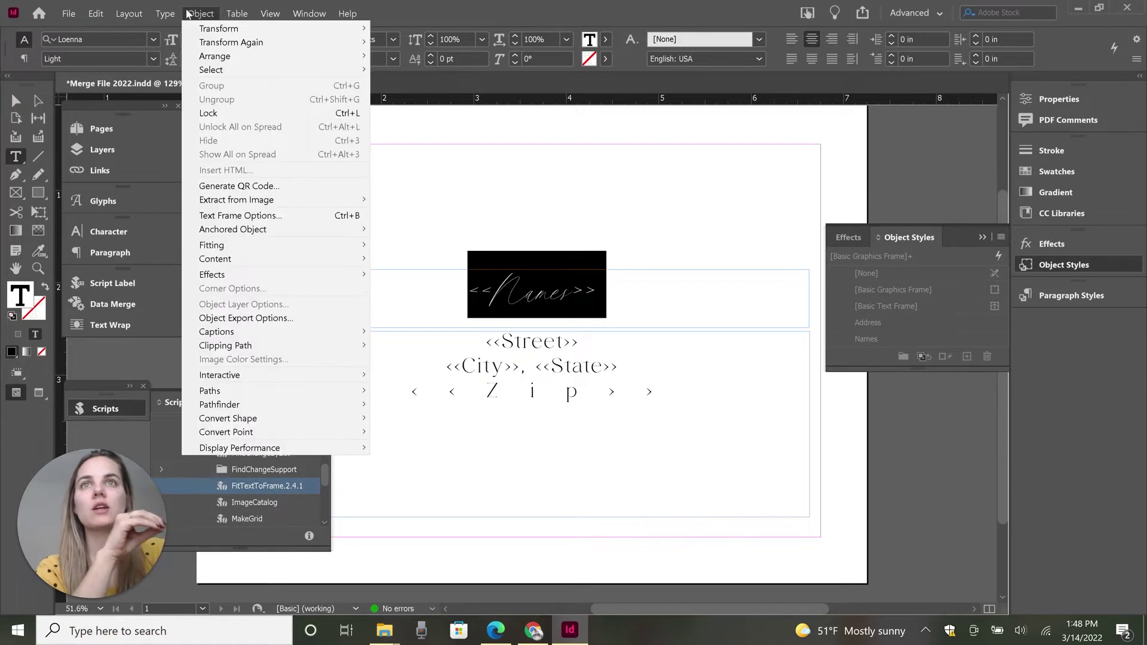
left_click(281, 216)
left_click(678, 385)
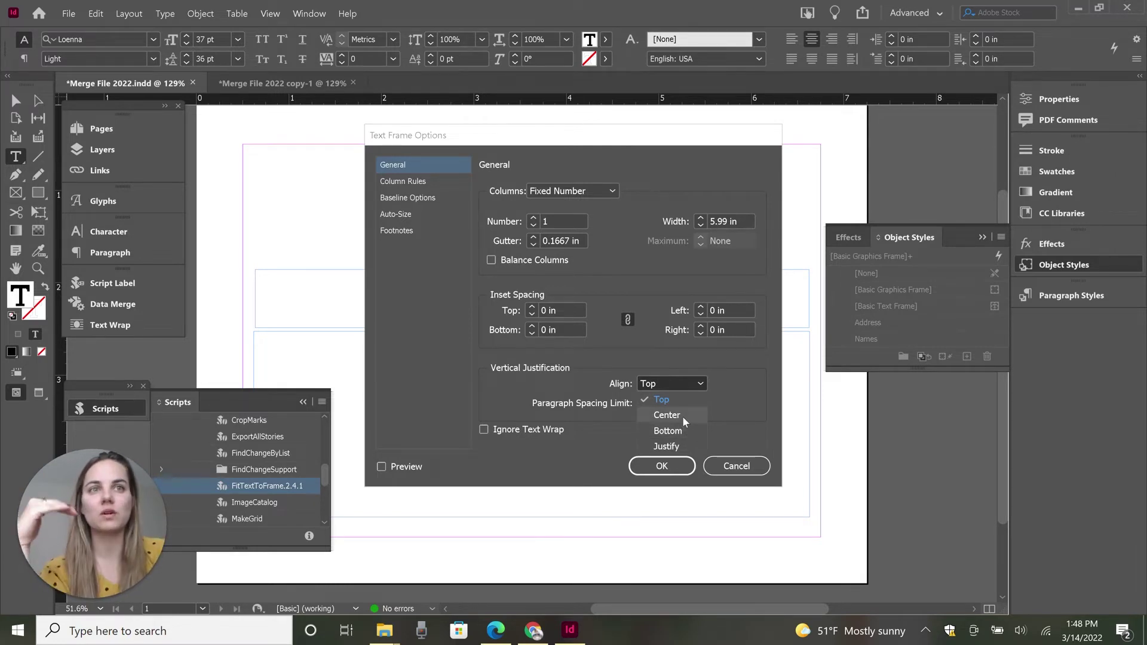
left_click(682, 414)
left_click(662, 466)
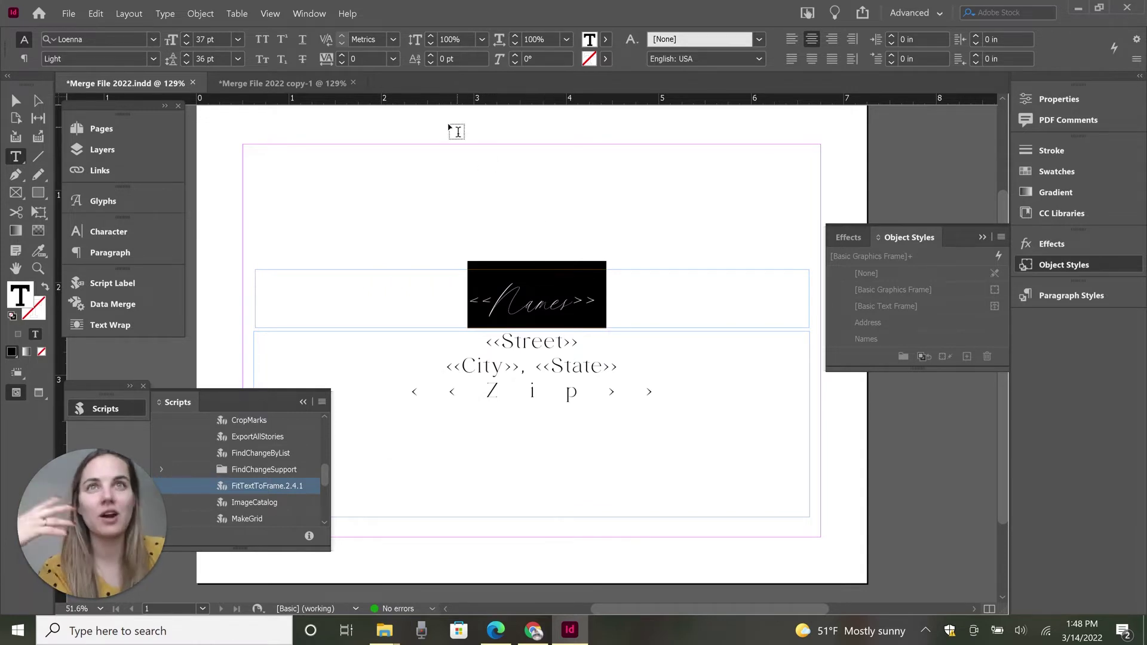
Step: Reduce the <<Names>> placeholder's font size further to 31 pt
left_click(186, 44)
left_click(185, 43)
left_click(186, 44)
left_click(185, 43)
left_click(186, 44)
left_click(186, 43)
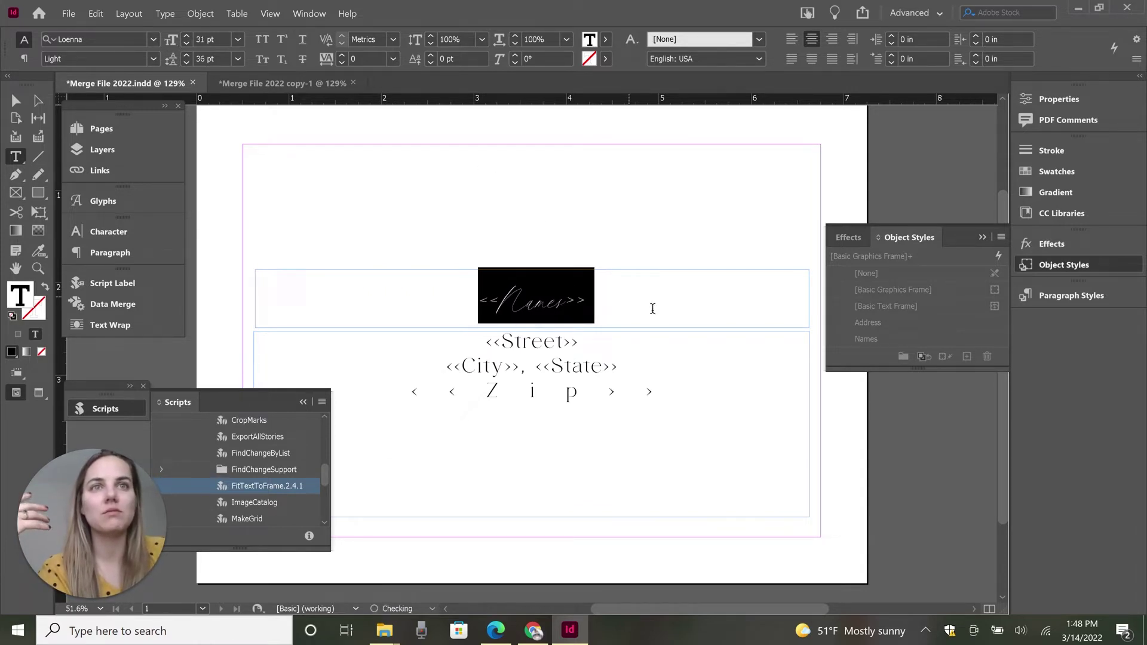
Step: Increase the <<Names>> placeholder's font size to 51 pt
double_click(186, 37)
left_click(187, 37)
double_click(186, 37)
left_click(186, 37)
double_click(186, 37)
left_click(187, 37)
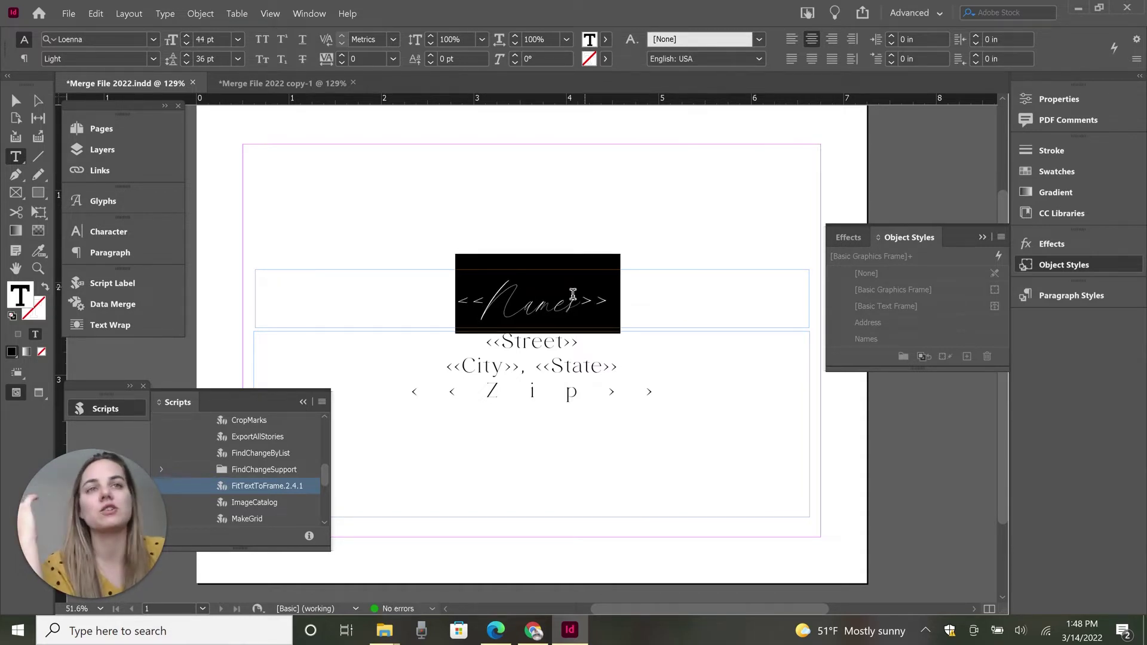
left_click(186, 37)
left_click(185, 37)
left_click(185, 37)
double_click(185, 37)
left_click(186, 37)
left_click(185, 37)
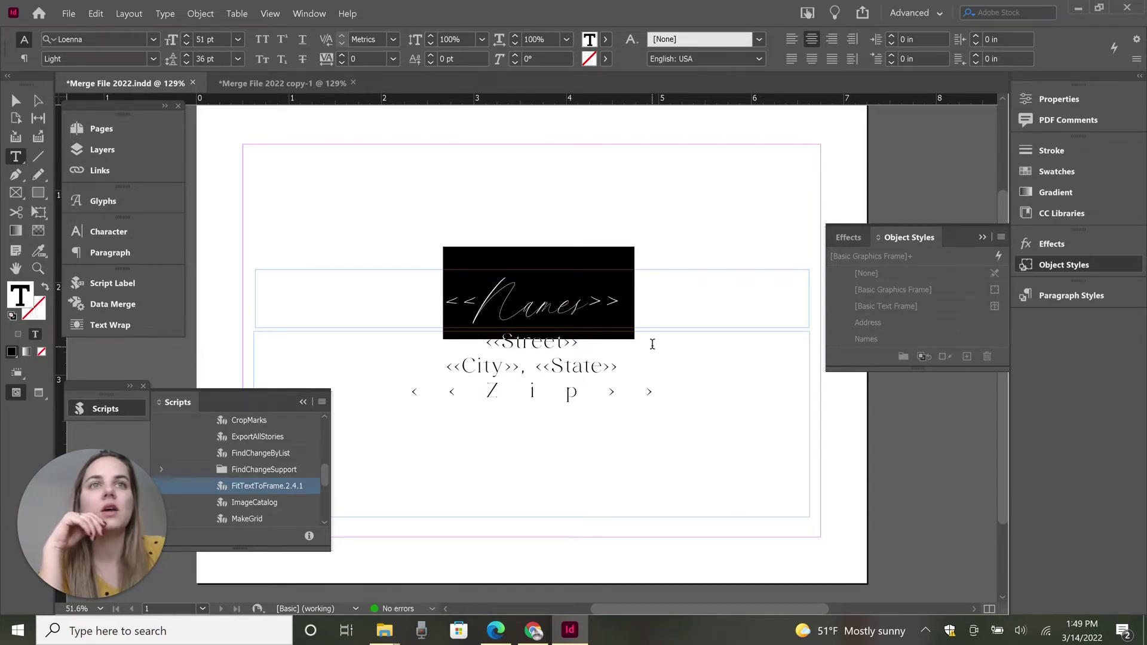
left_click(667, 311)
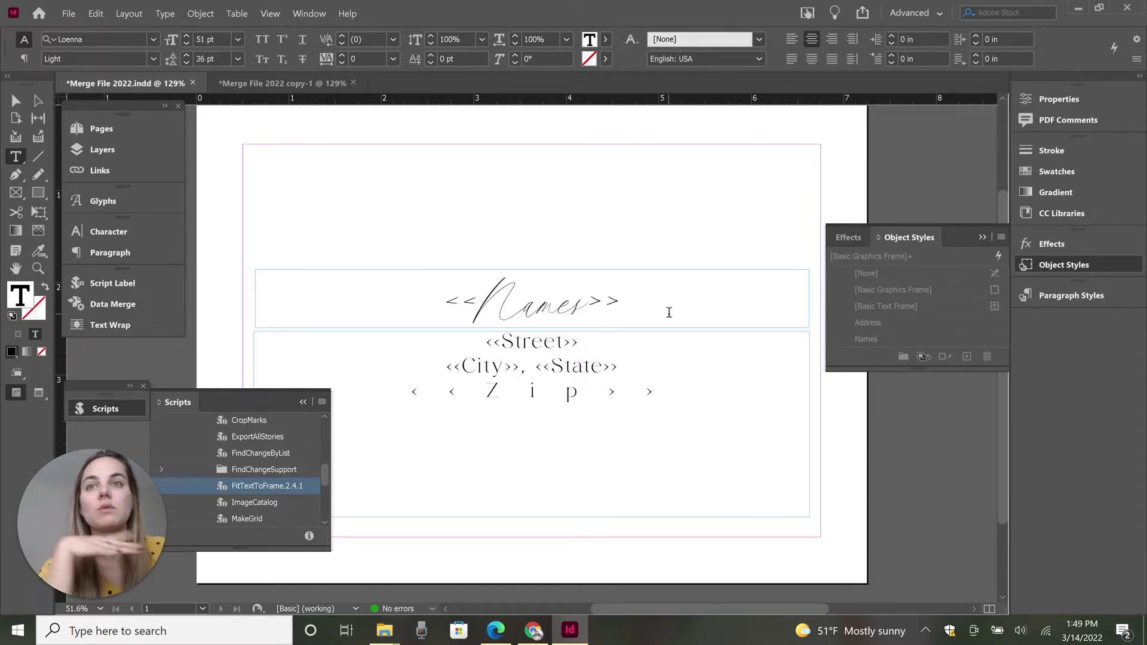
Step: Select the names text frame as an object and apply the Names object style to it
key("Escape")
left_click(338, 237)
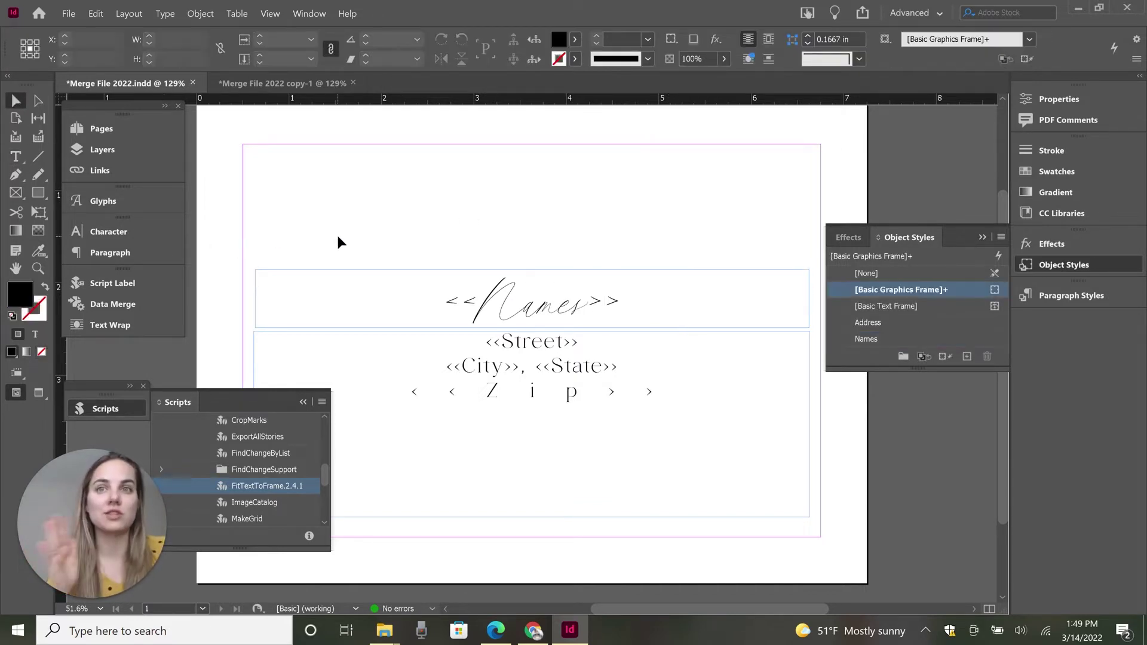
left_click(648, 303)
left_click(885, 338)
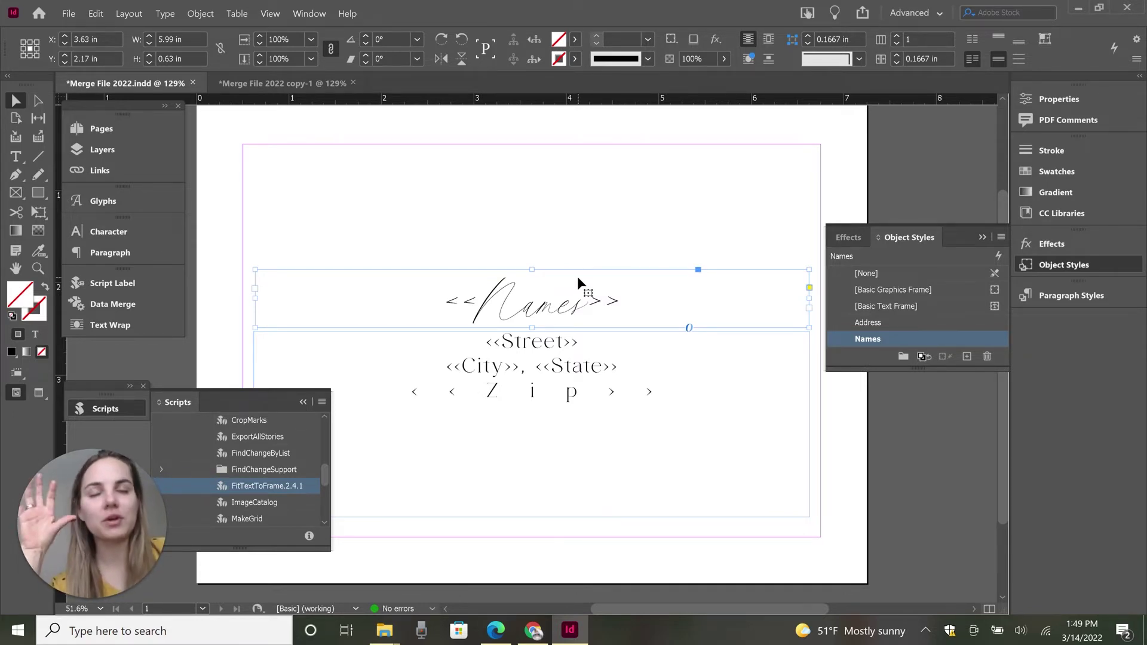
Step: Create a merged document from all records with a single record per page, checking the image placement and blank-line options first
left_click(113, 304)
left_click(357, 276)
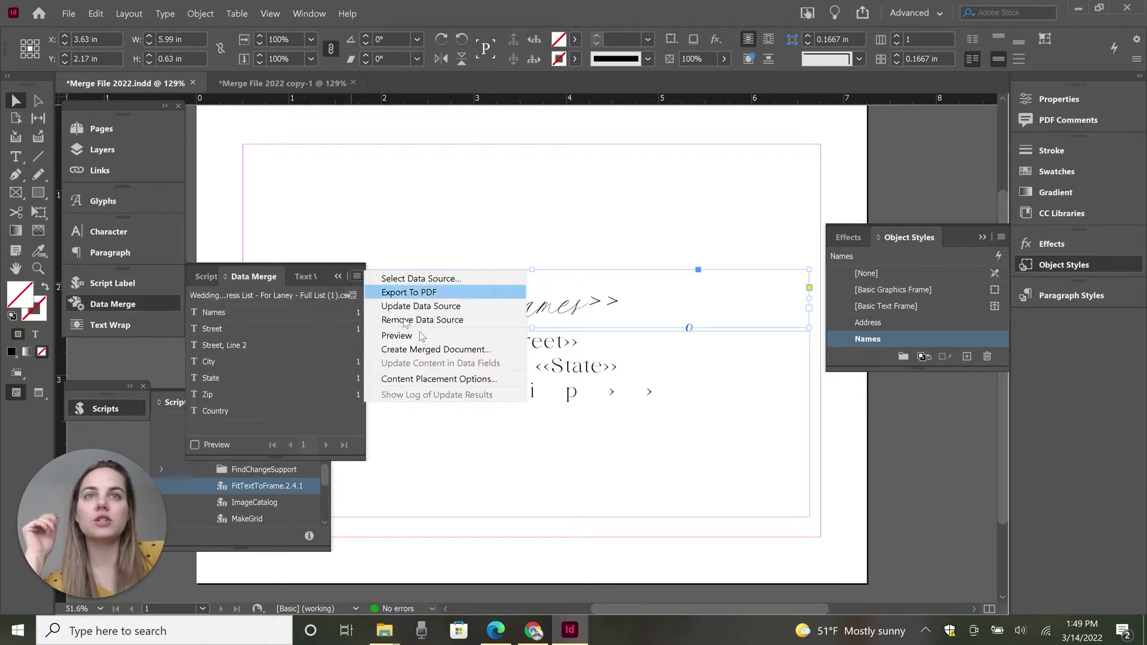
left_click(427, 351)
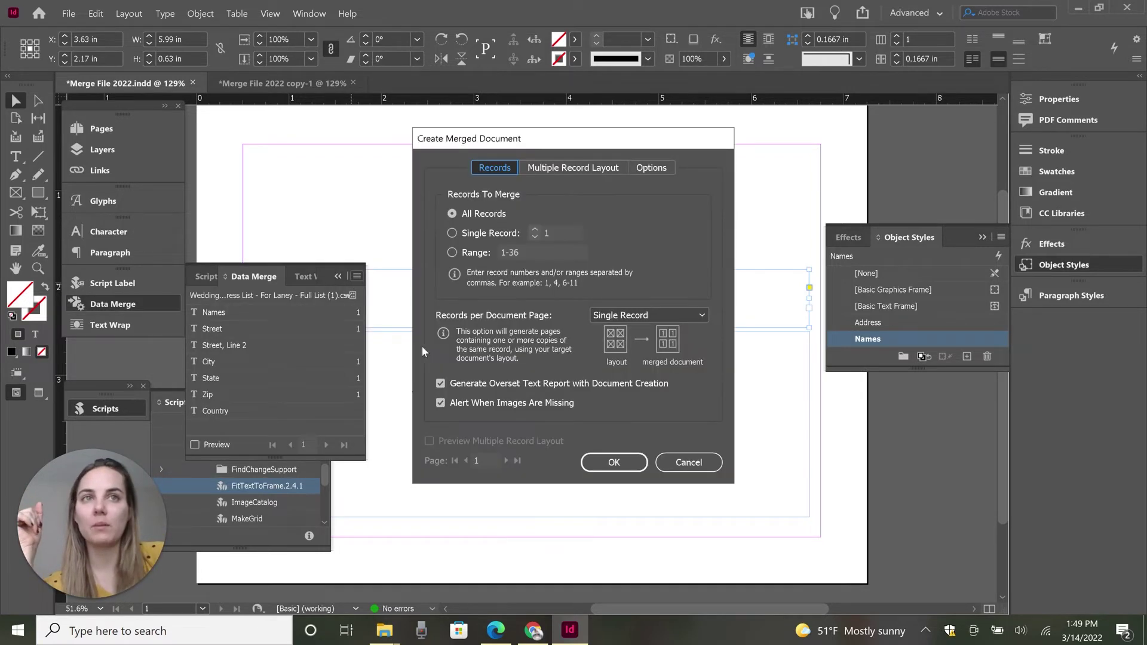
left_click(650, 168)
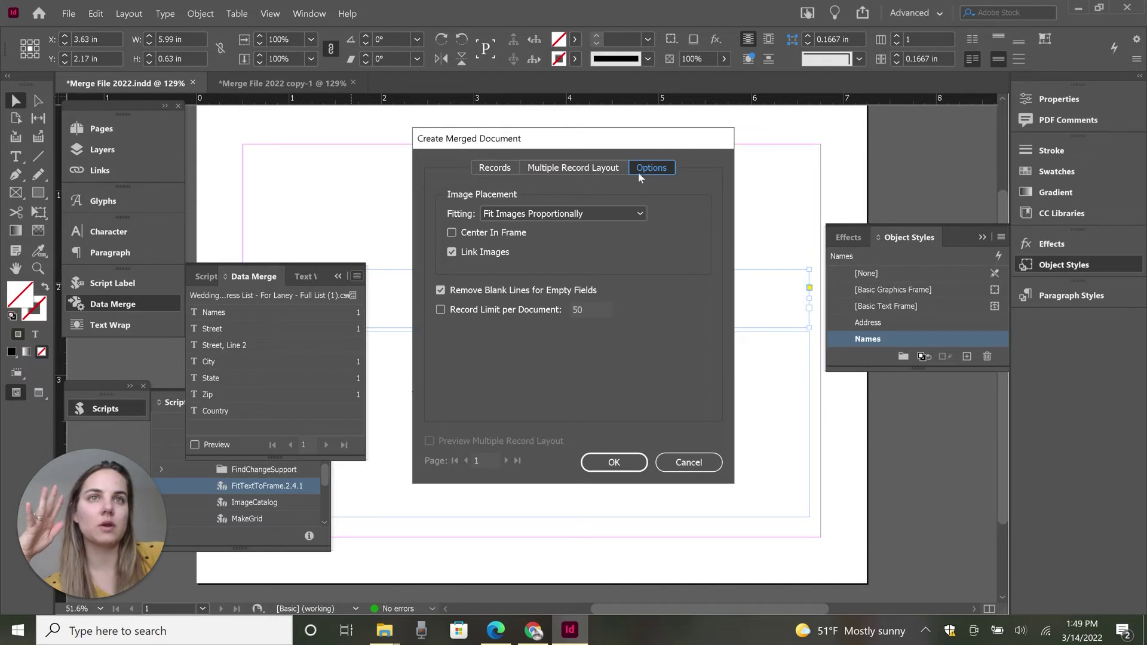
left_click(592, 462)
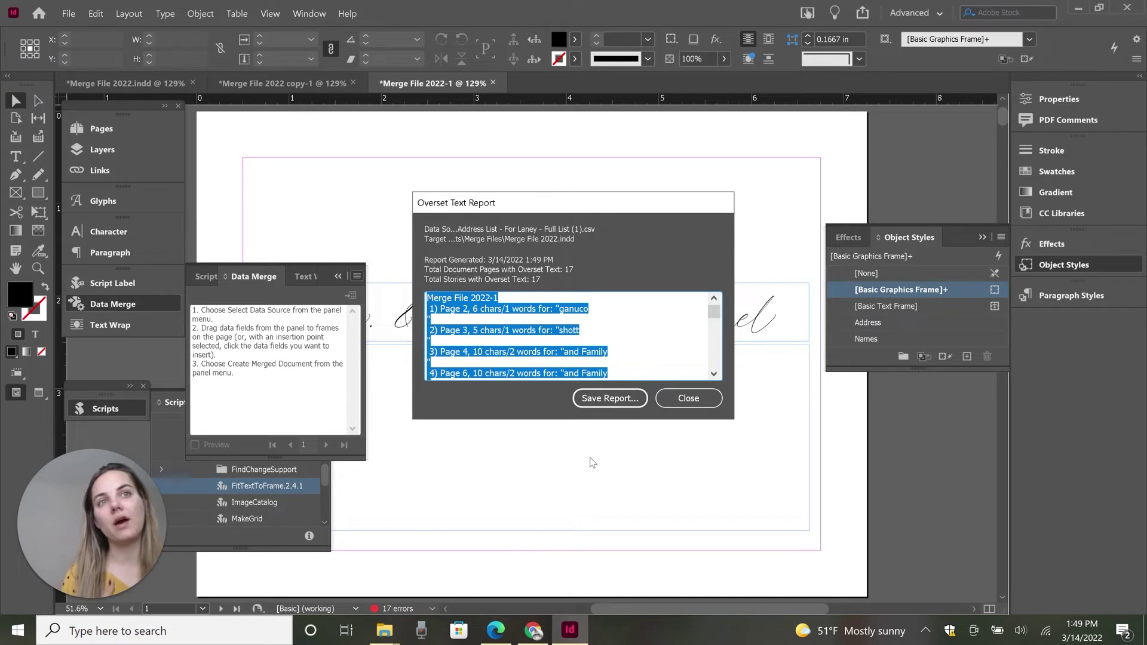
Step: Look through the Overset Text Report for the merged document and close it
scroll(633, 361, "down", 10)
scroll(632, 362, "up", 10)
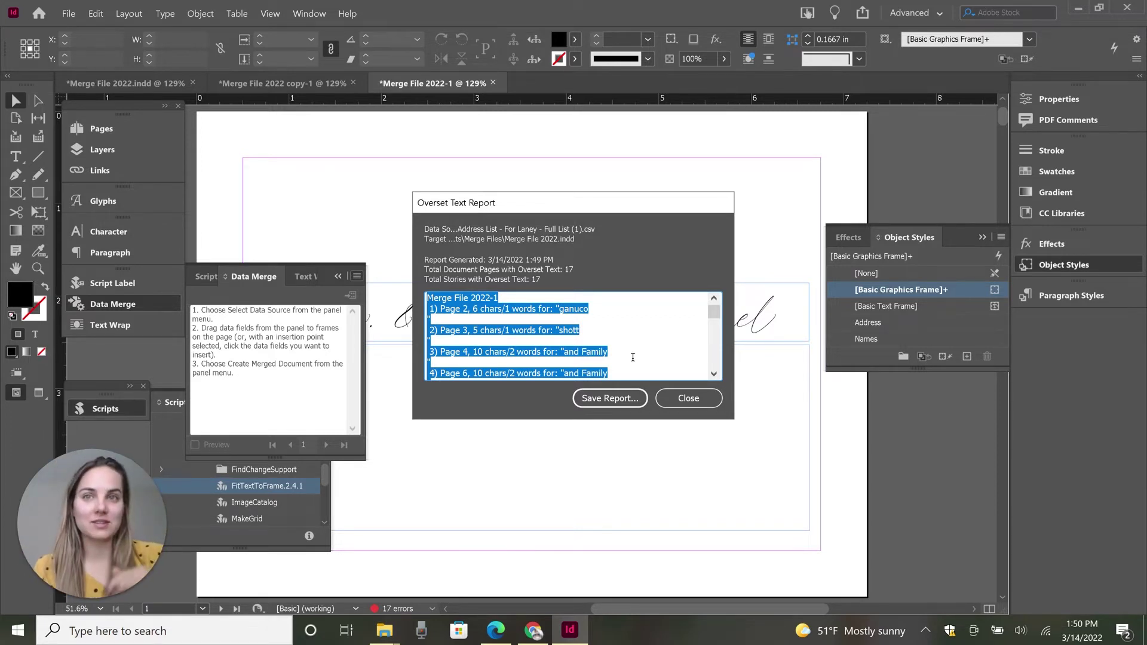
left_click(688, 398)
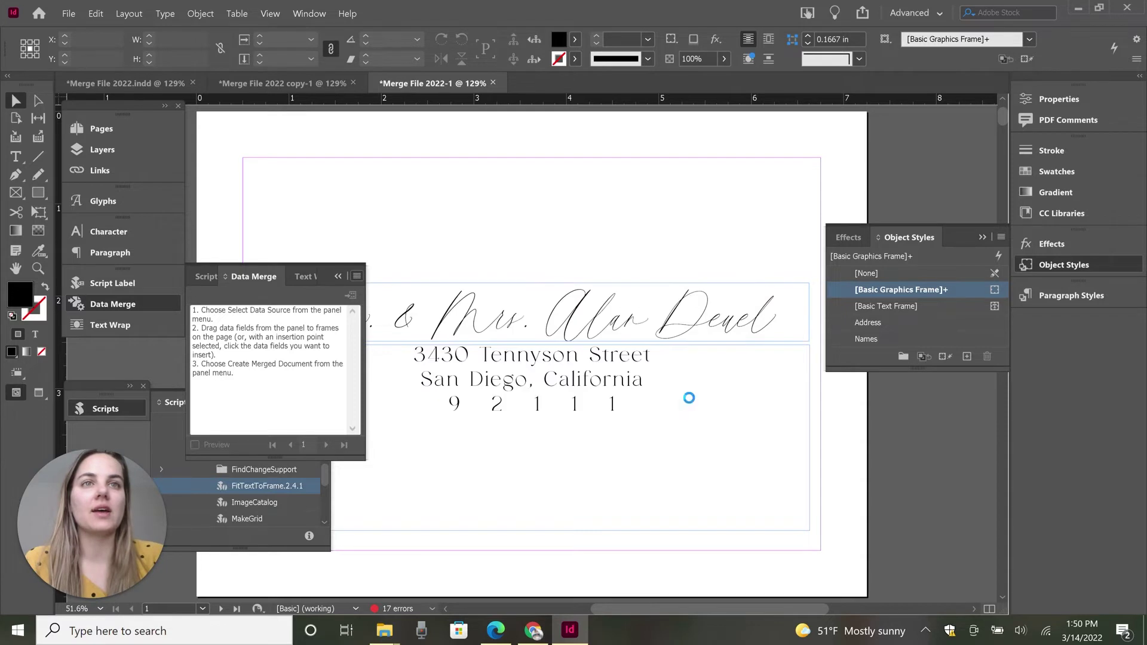
Step: Check which object style is applied to the names frame on the merged document's first page
left_click(982, 238)
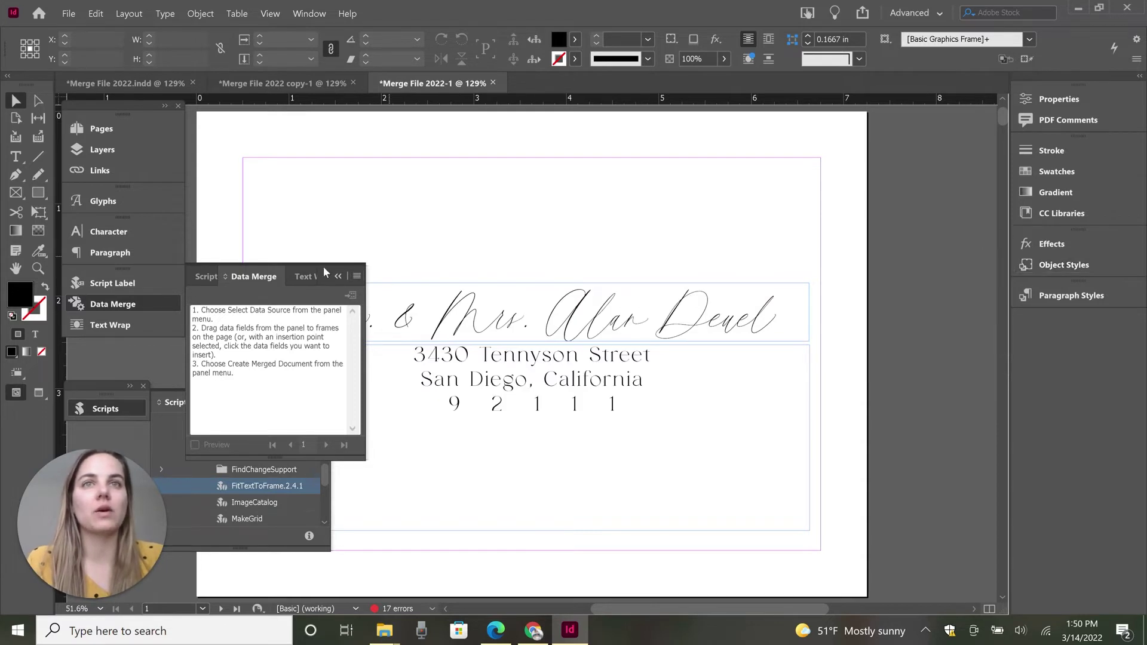
left_click(430, 297)
left_click(430, 297)
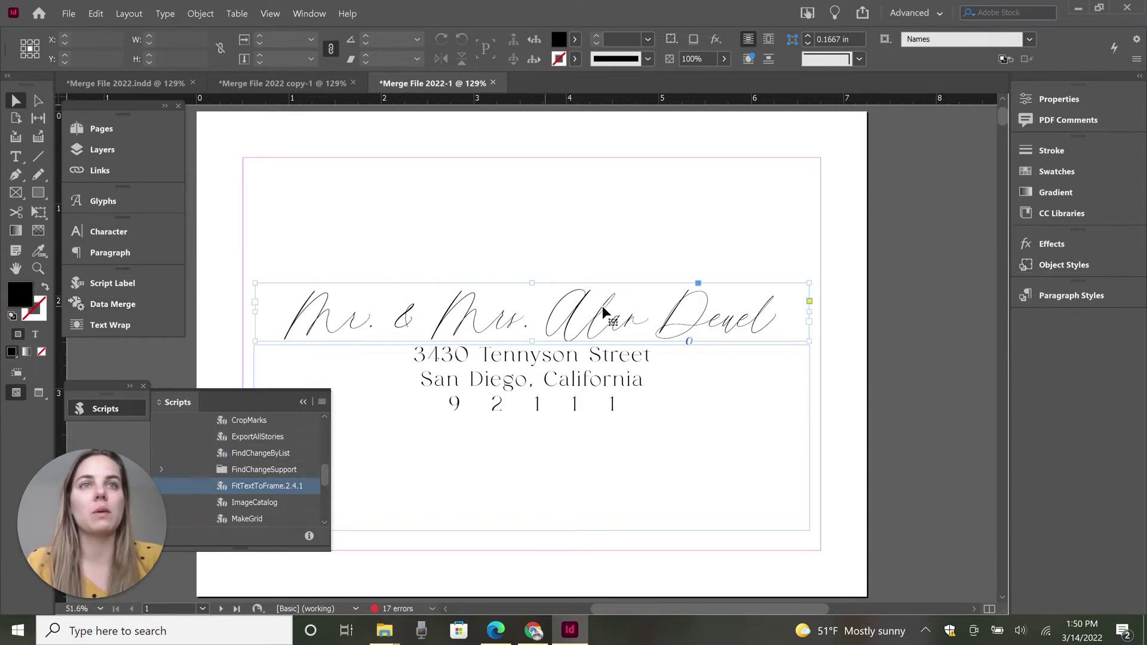
left_click(1072, 267)
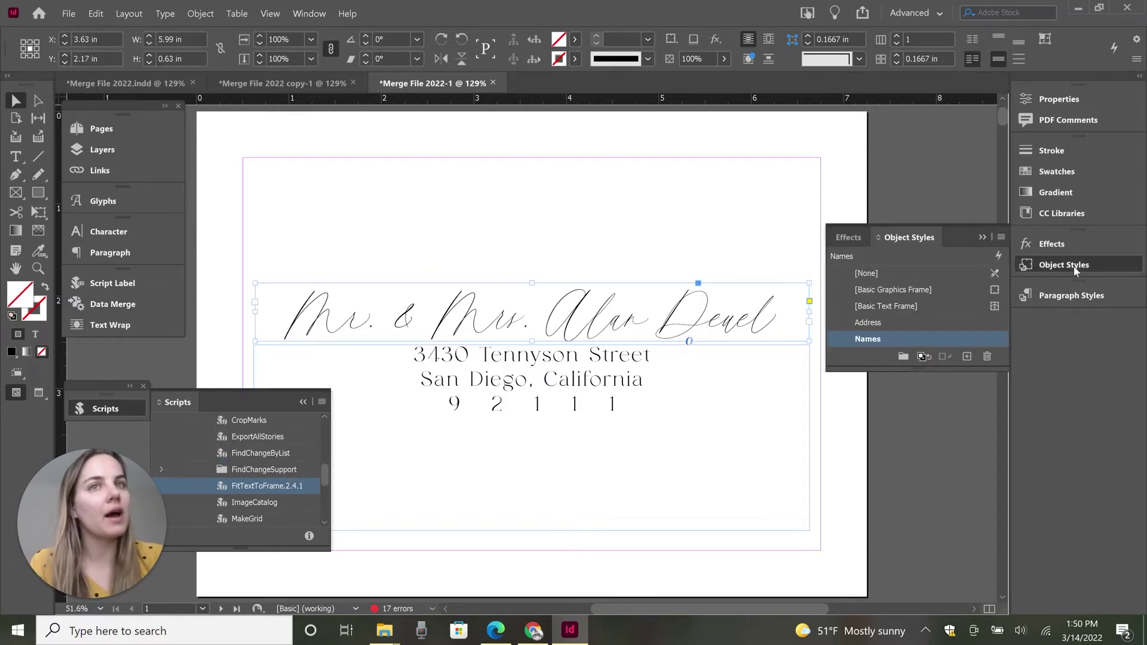
left_click(1043, 265)
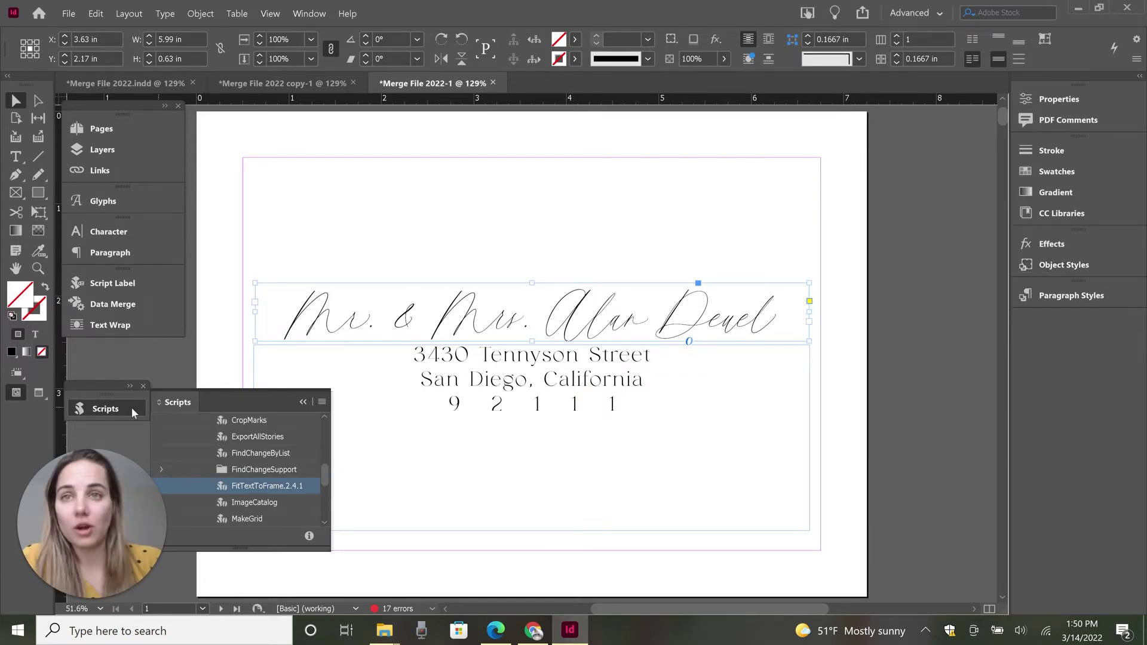
Step: Run the FitTextToFrame.2.4.1 script on all text frames with the Names object style, only shrinking text to fit and never enlarging
double_click(243, 487)
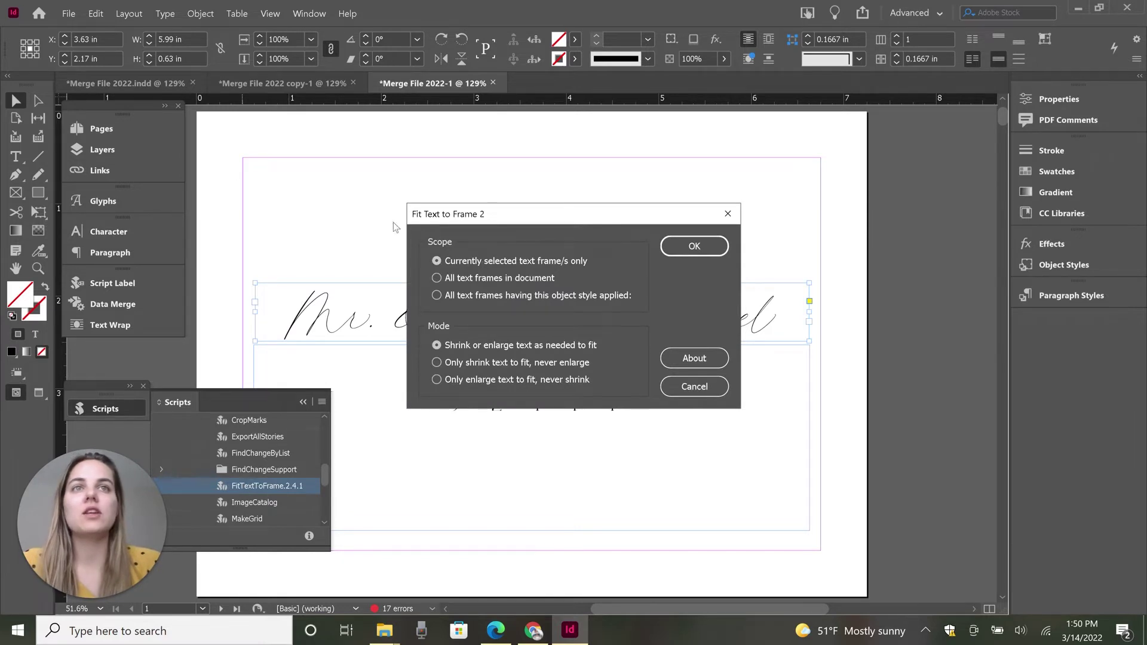
left_click(502, 295)
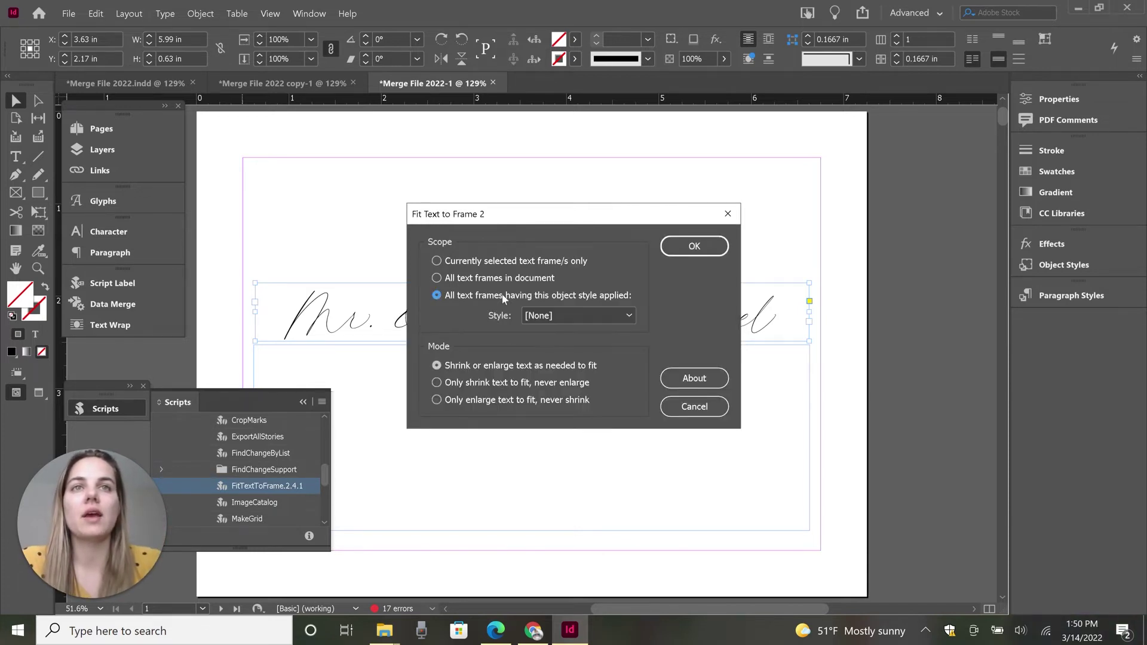
left_click(571, 315)
left_click(569, 400)
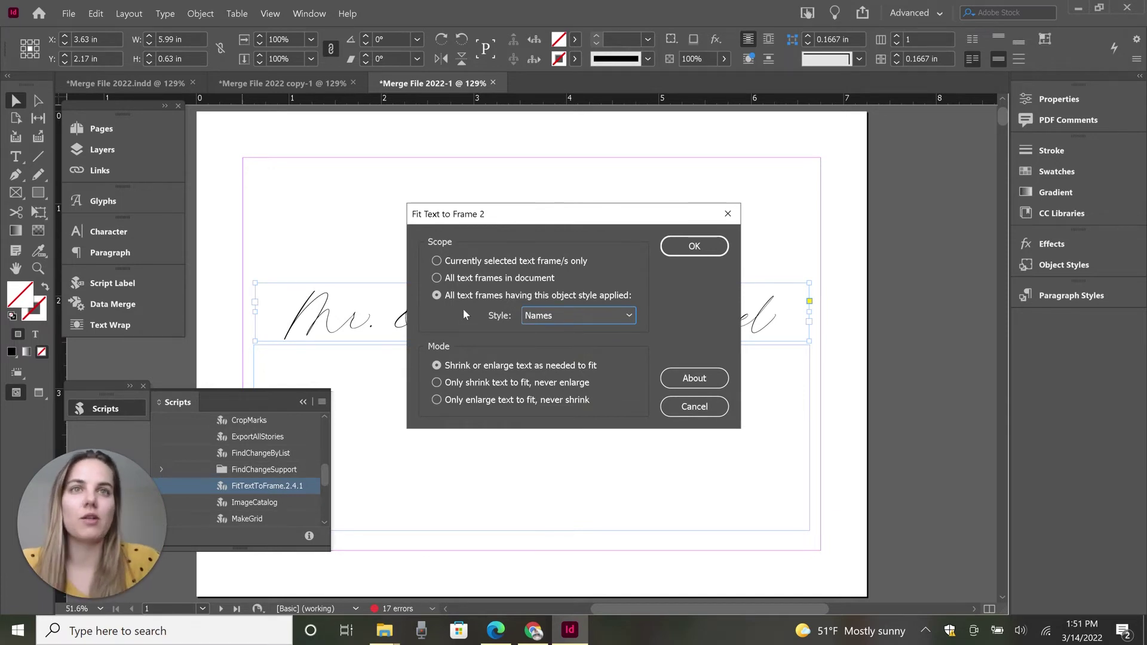
left_click(484, 384)
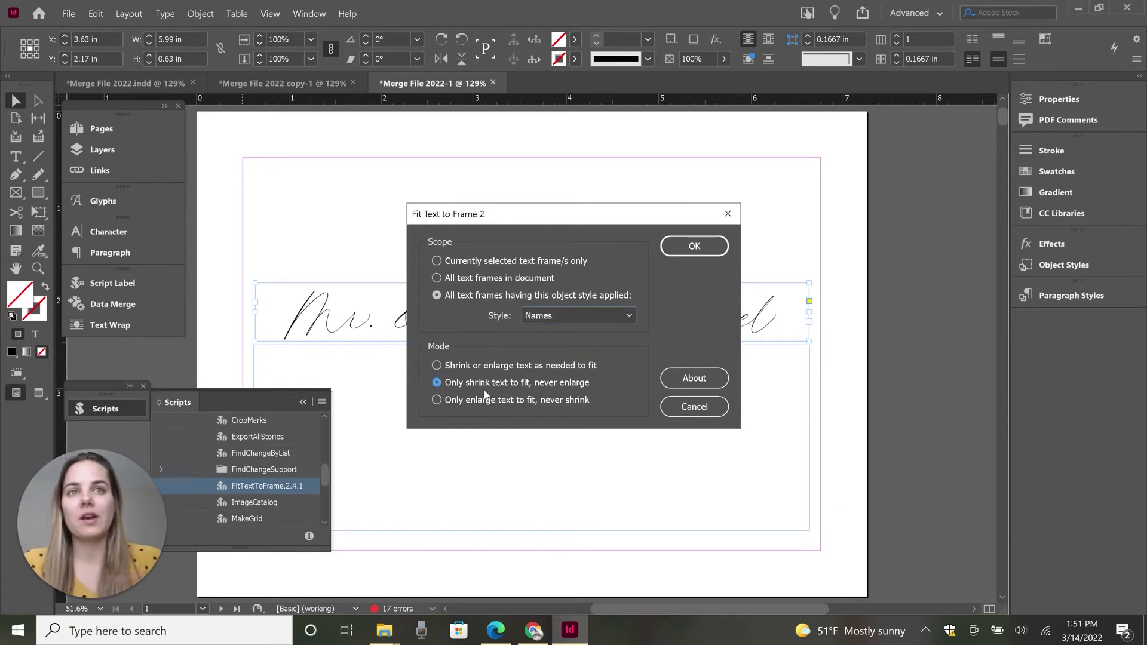
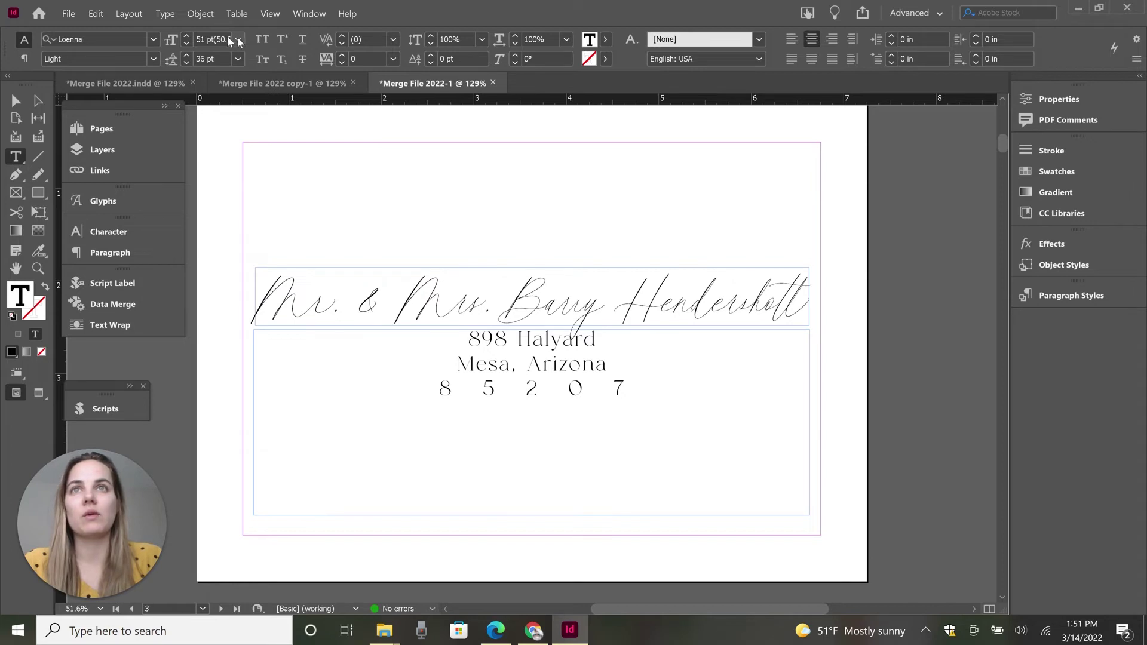
Step: Examine the names text and its font size on merged pages 4 to 6 after the fitting
scroll(687, 315, "down", 10)
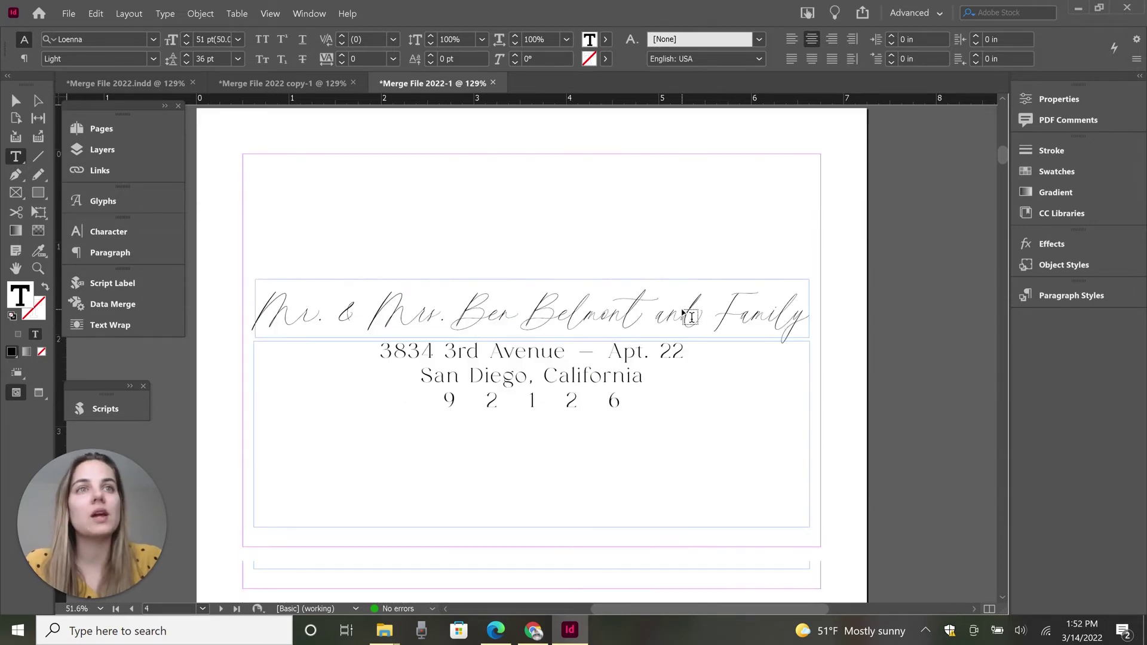
scroll(690, 316, "down", 1)
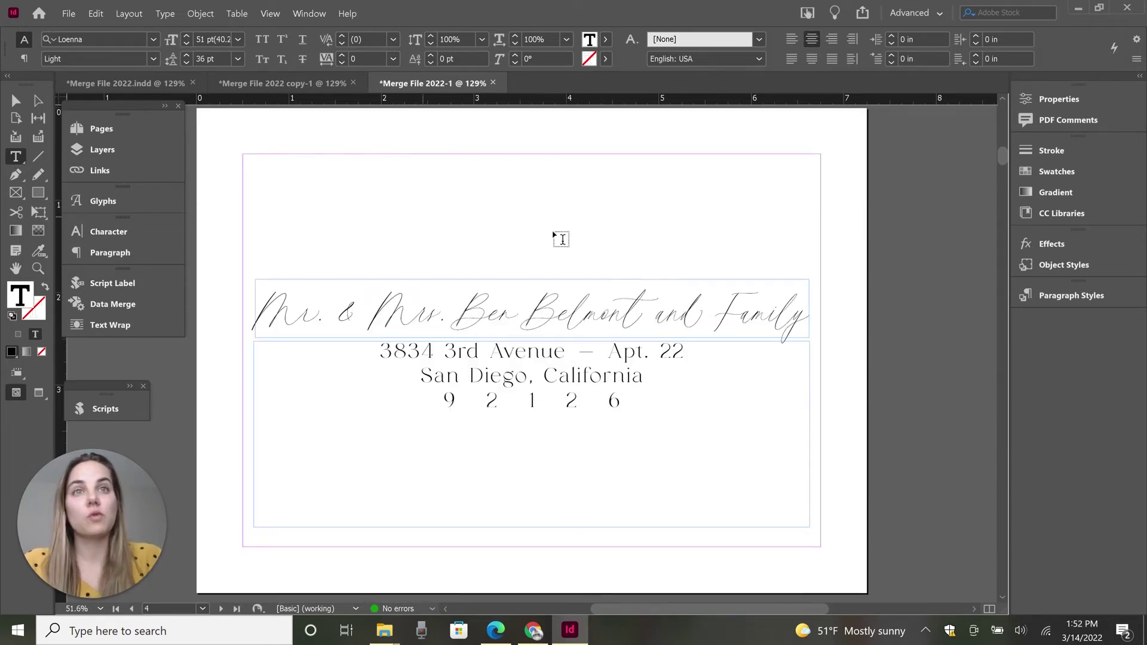
scroll(640, 280, "down", 9)
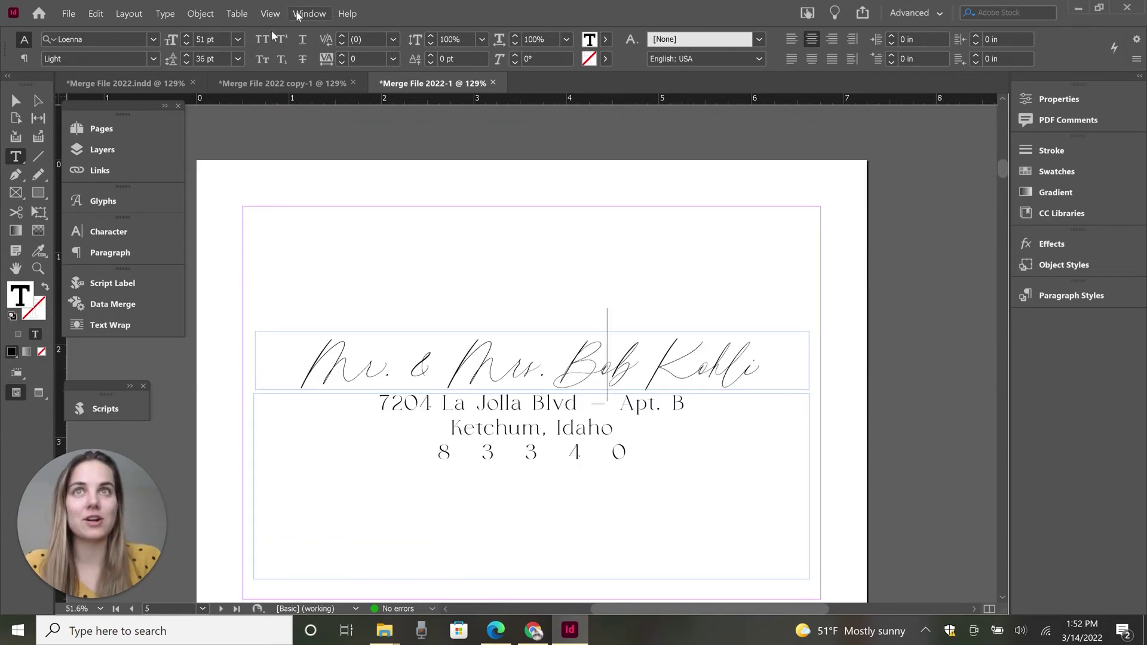
scroll(639, 349, "down", 9)
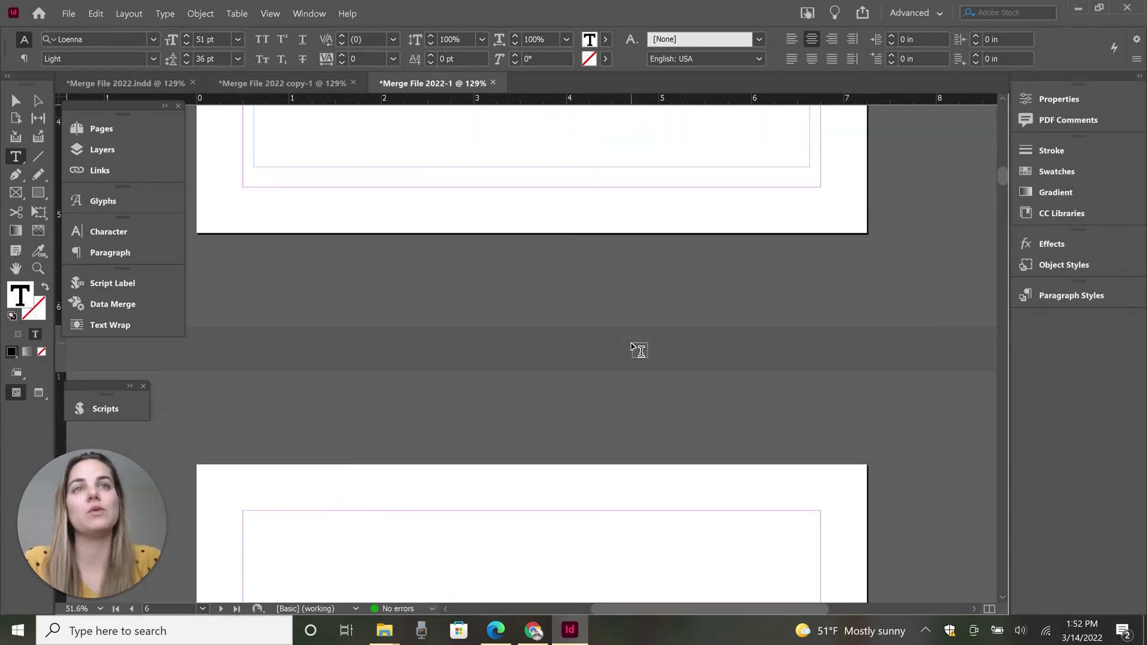
left_click(550, 344)
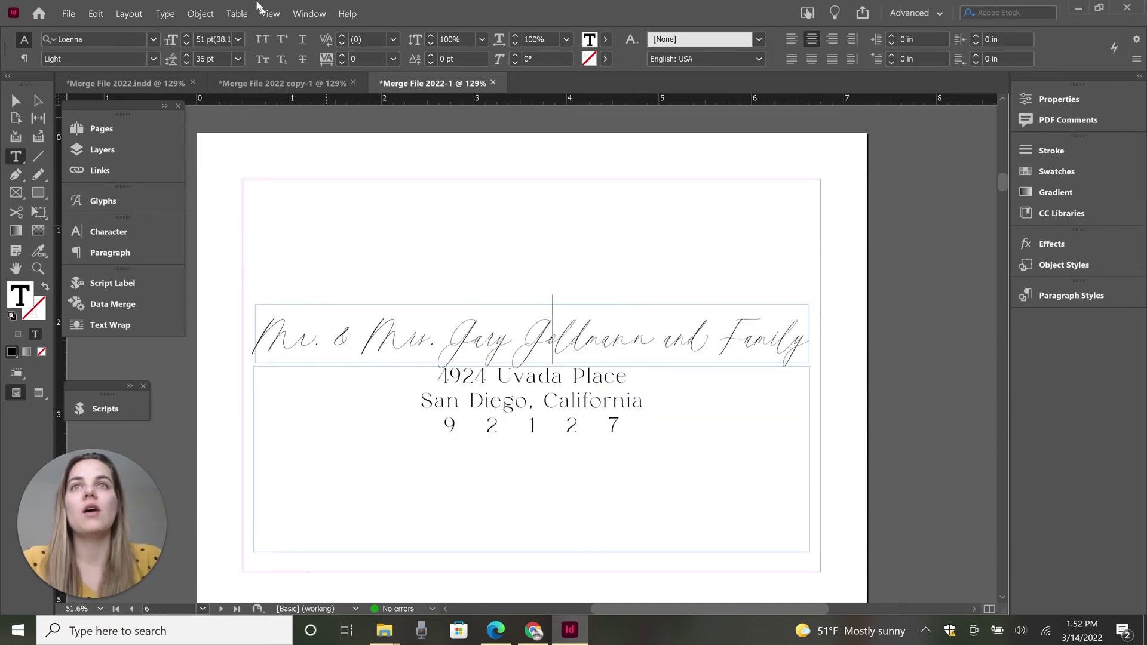
Step: Switch to the address list spreadsheet in the browser and locate the long names entry in row 11
left_click(495, 630)
left_click(649, 10)
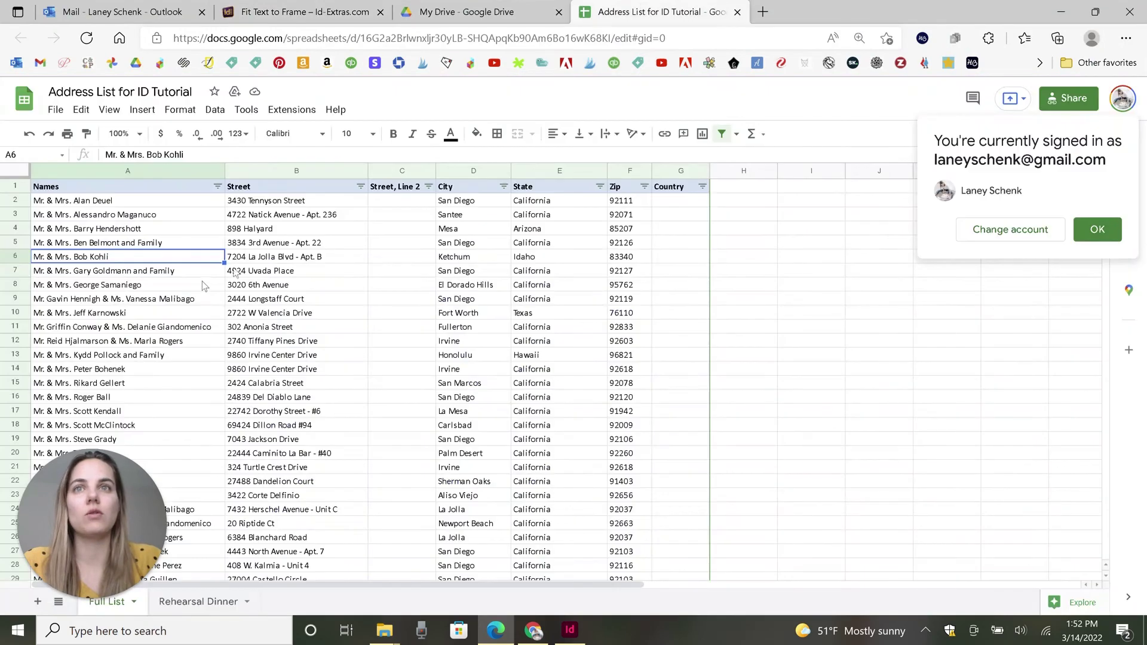
left_click(190, 330)
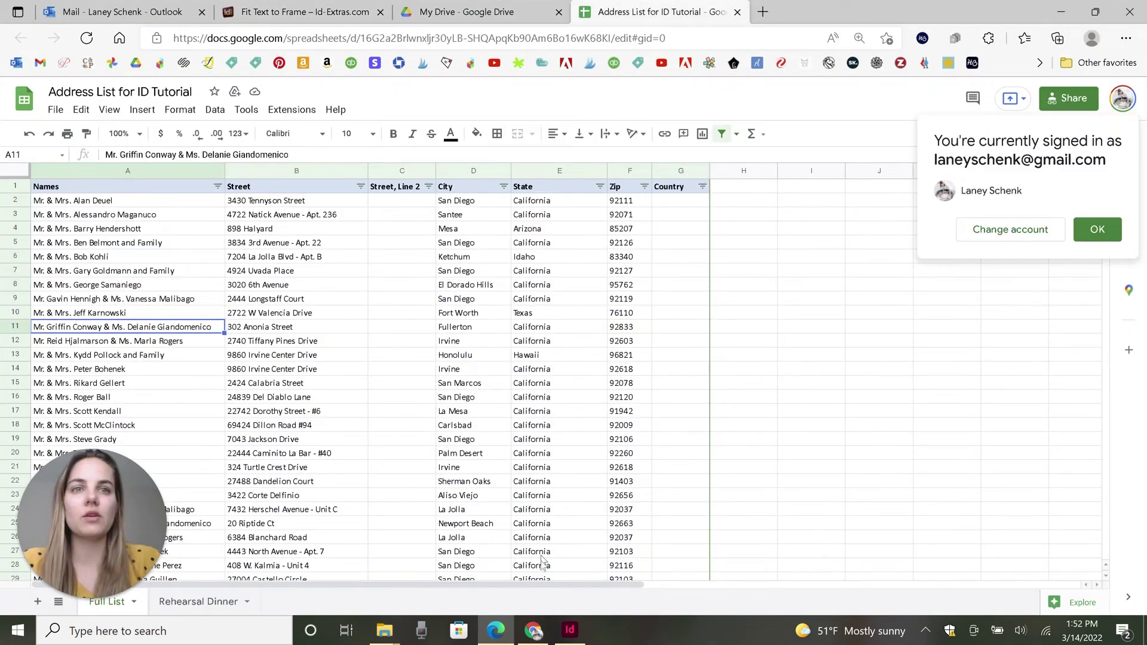
Step: Return to the merged document in InDesign and inspect the fitted names line and its font size on page 10
left_click(570, 629)
scroll(627, 335, "down", 15)
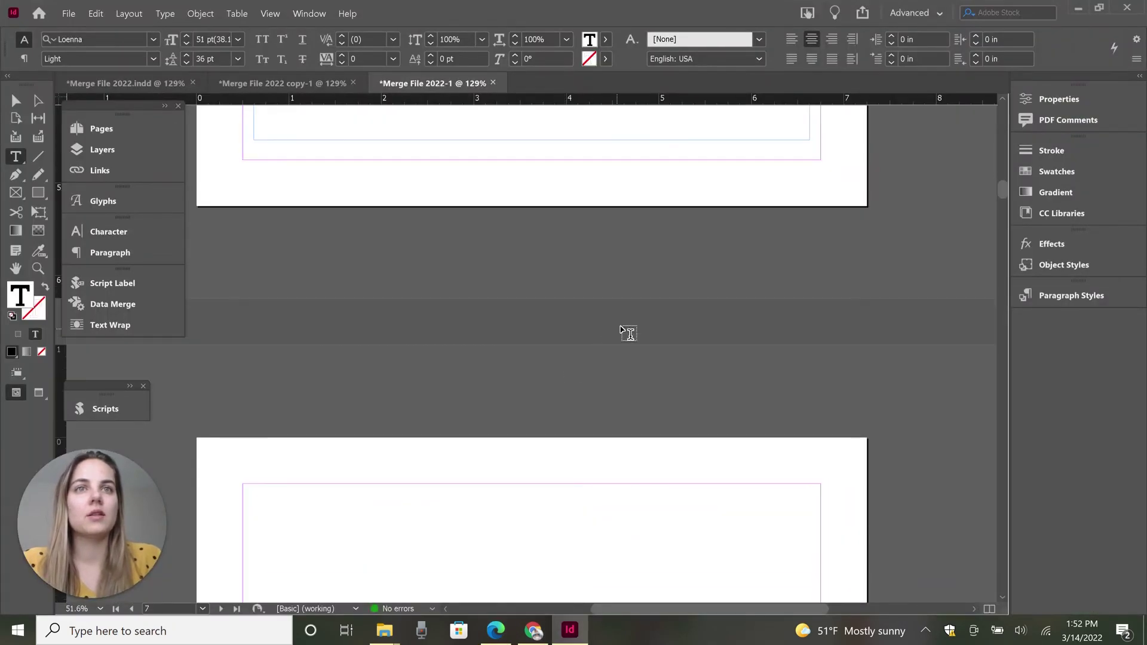
scroll(640, 299, "down", 7)
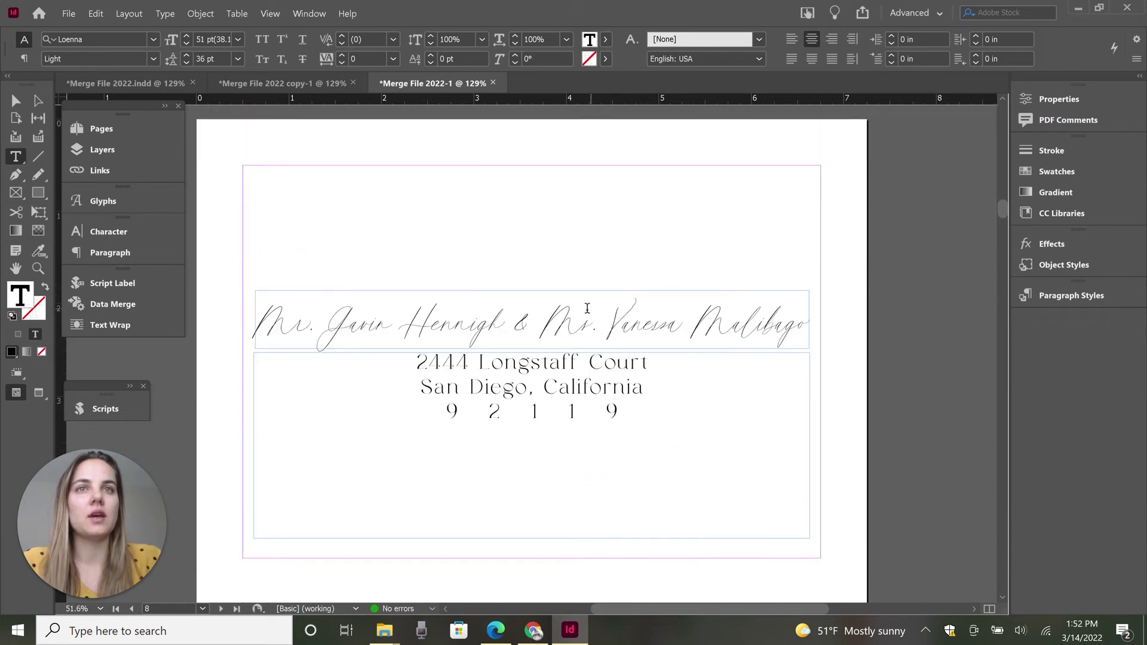
scroll(612, 291, "down", 6)
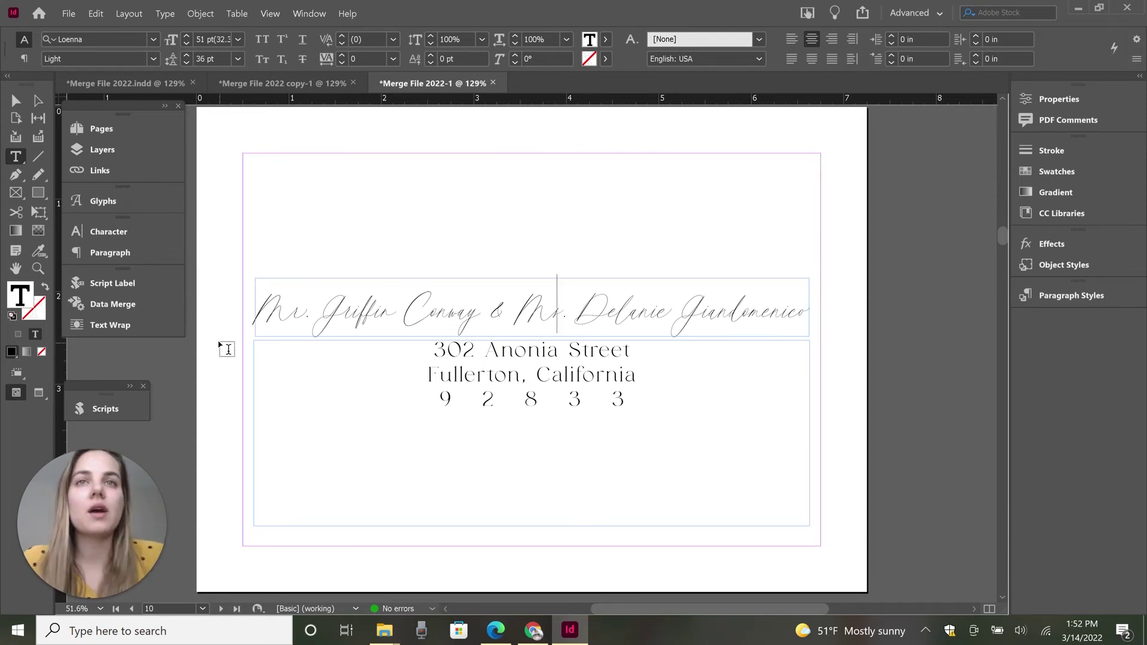
left_click_drag(261, 310, 822, 290)
left_click(783, 310)
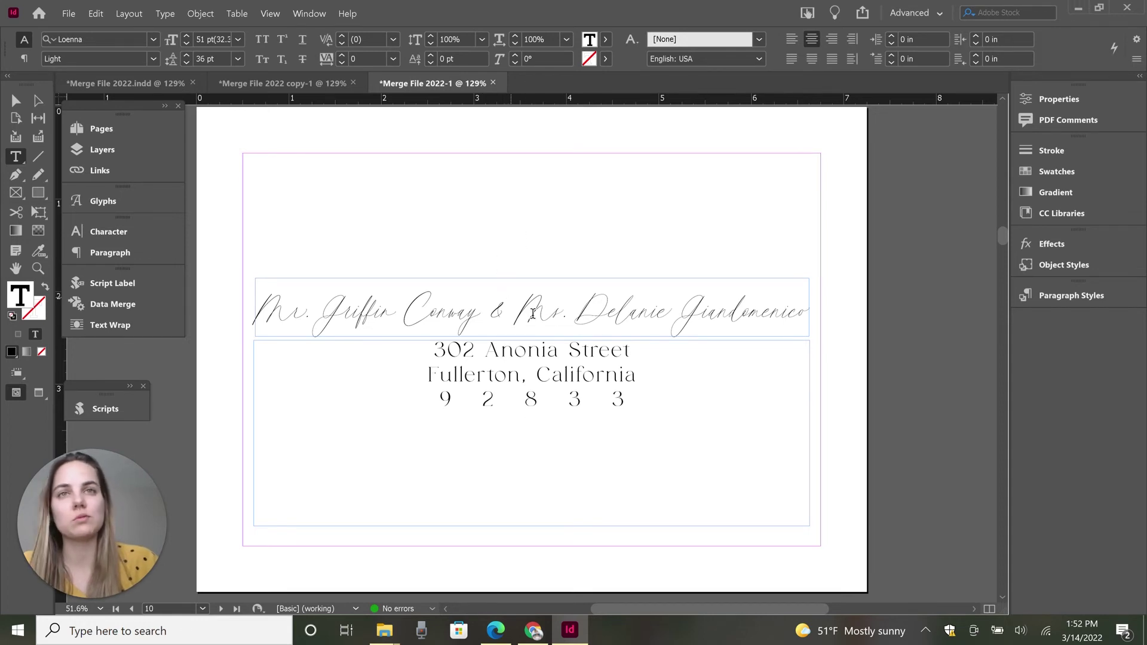
Step: Compare the lettering size of the names lines on merged pages 8 and 9 with page 10
scroll(622, 382, "up", 1)
scroll(622, 382, "up", 15)
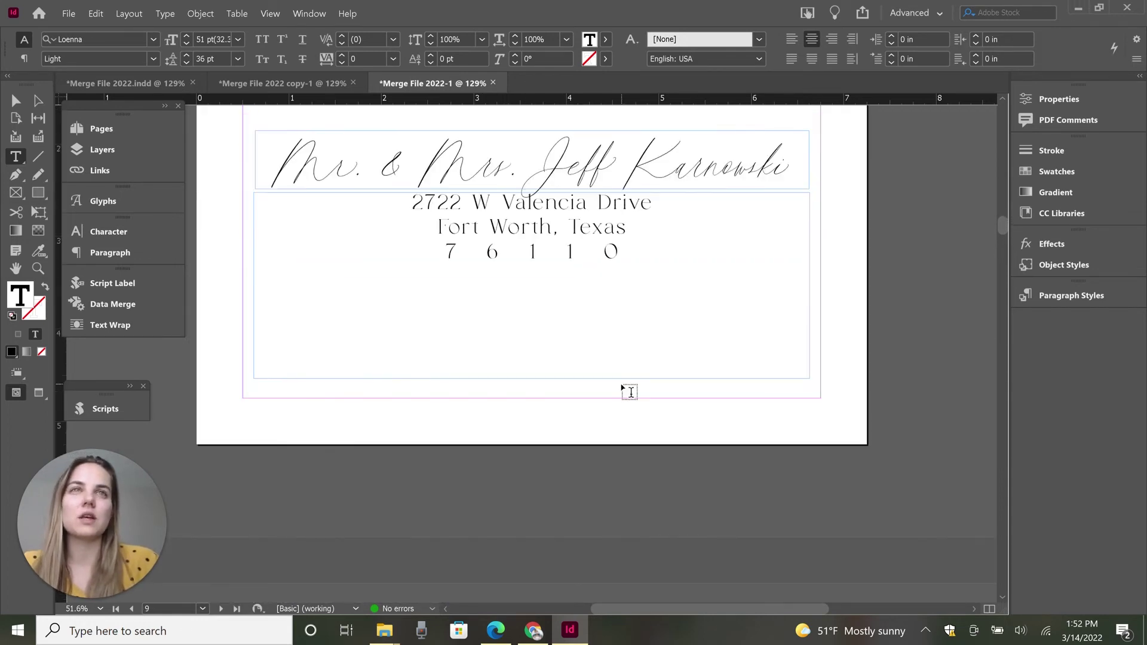
scroll(656, 485, "up", 12)
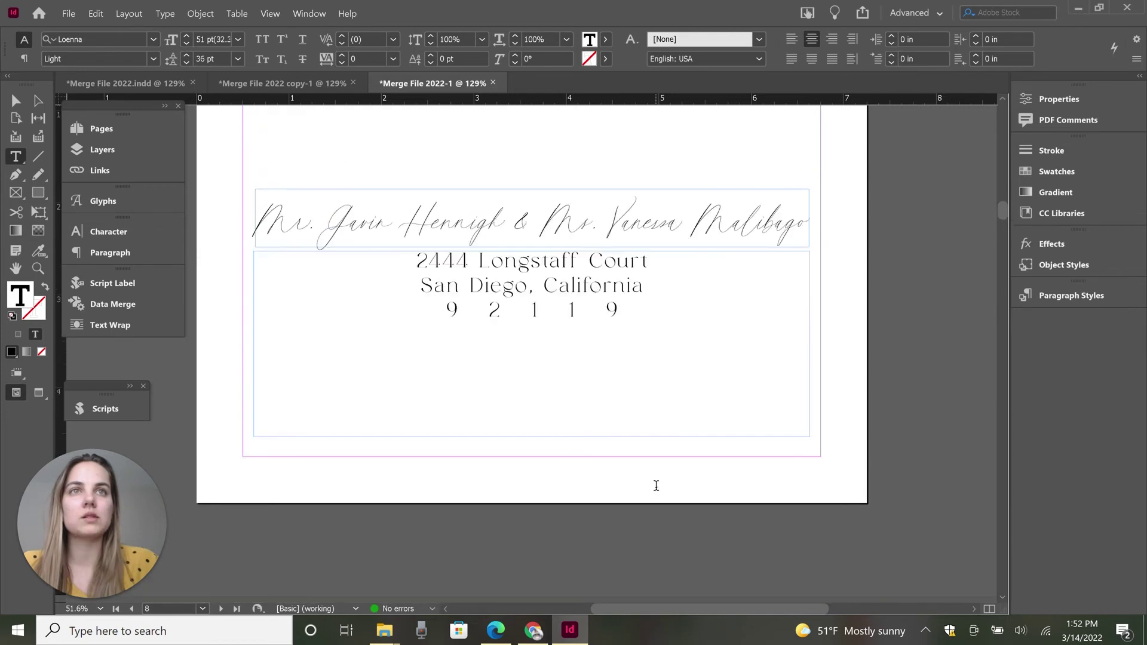
scroll(656, 485, "up", 2)
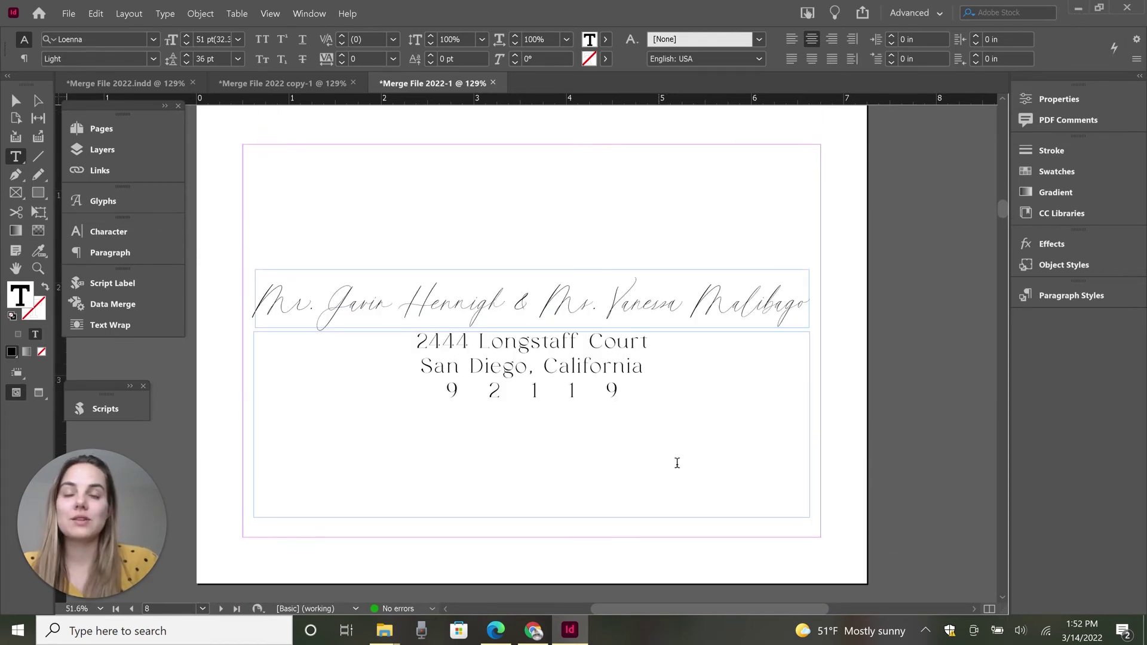
scroll(677, 463, "down", 12)
left_click(626, 455)
scroll(626, 425, "down", 9)
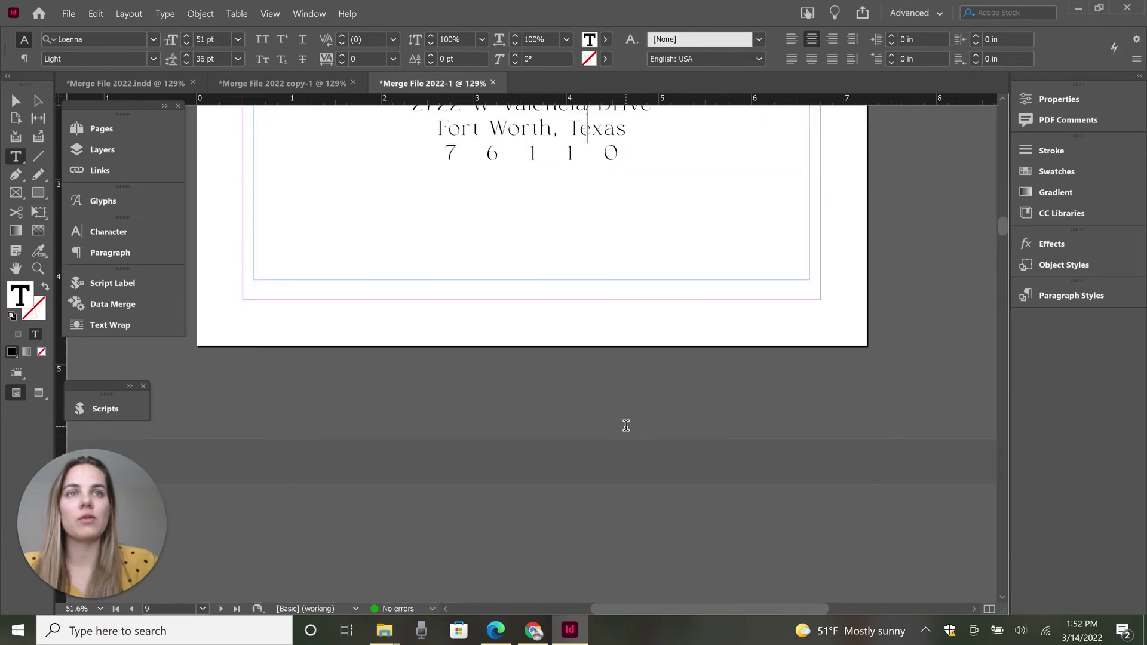
Step: Inspect the font size of the fitted names line on merged page 10
scroll(626, 426, "down", 6)
left_click(565, 482)
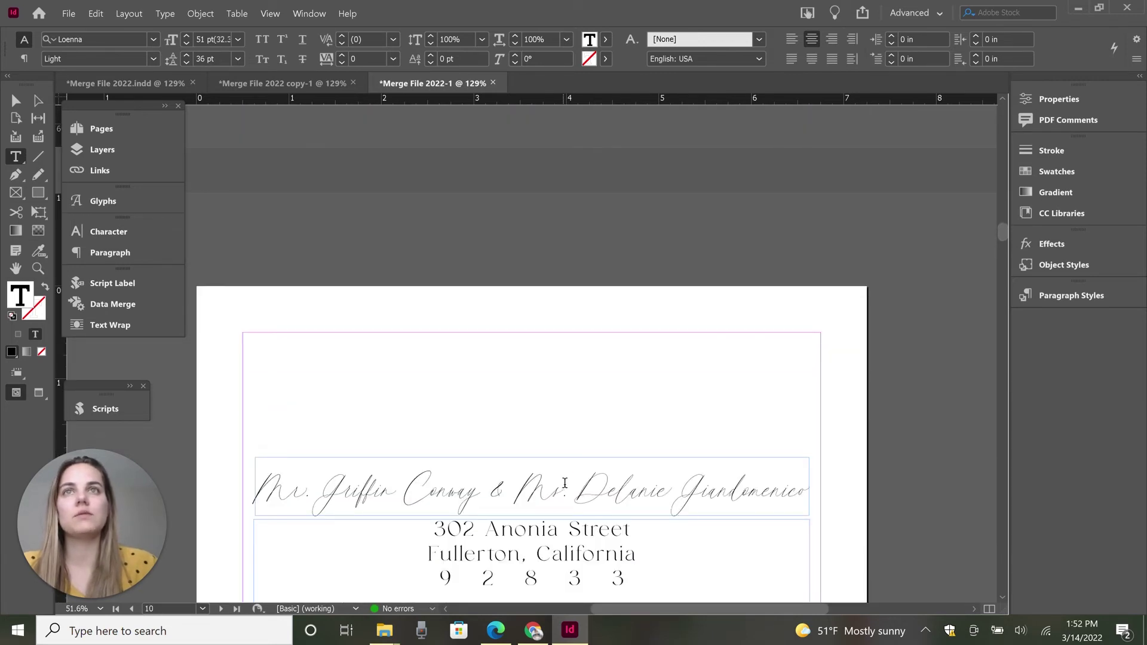
scroll(565, 483, "down", 4)
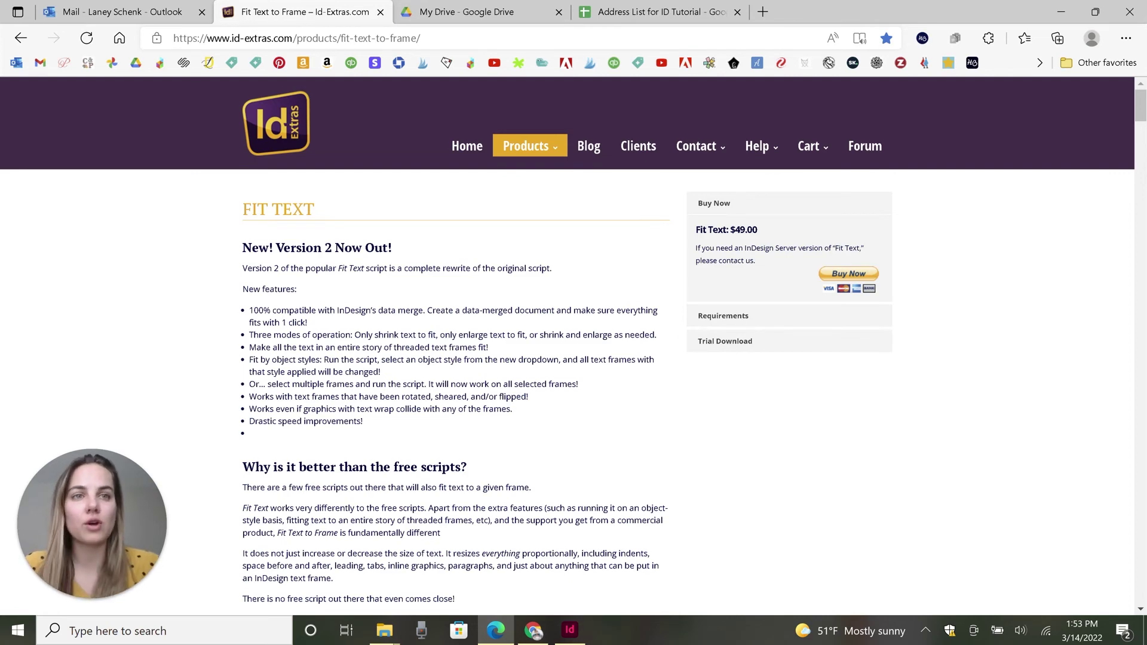
Step: Switch from the browser to the merged document in InDesign and review the fitted names back through pages 9, 8 and 7 to page 1
left_click(578, 639)
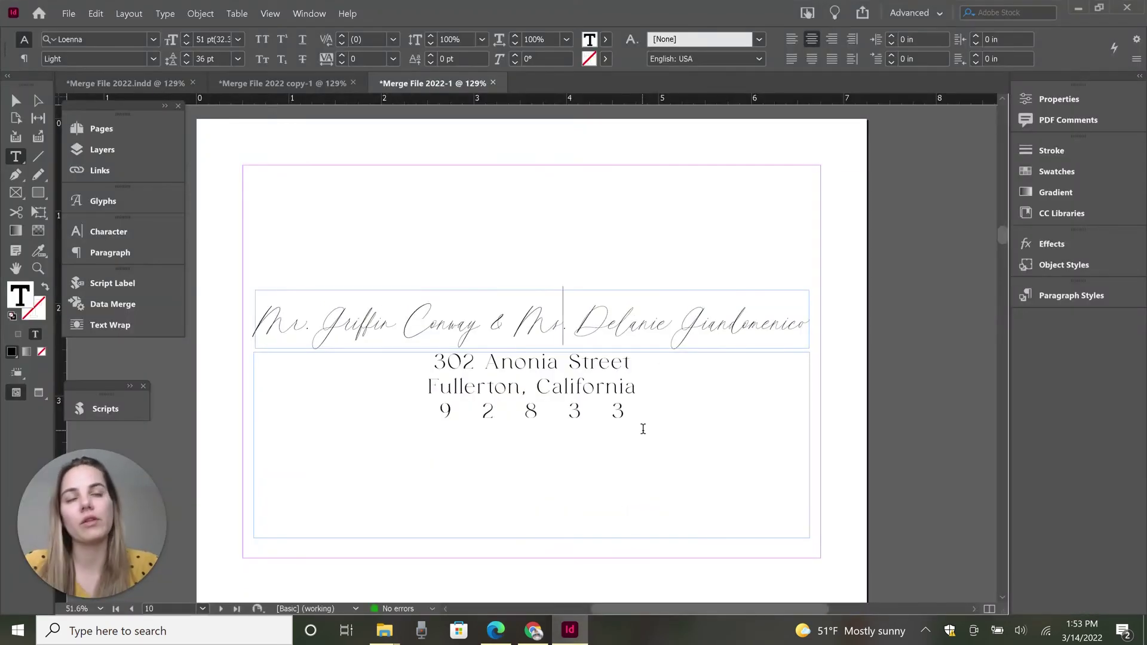
scroll(643, 429, "up", 10)
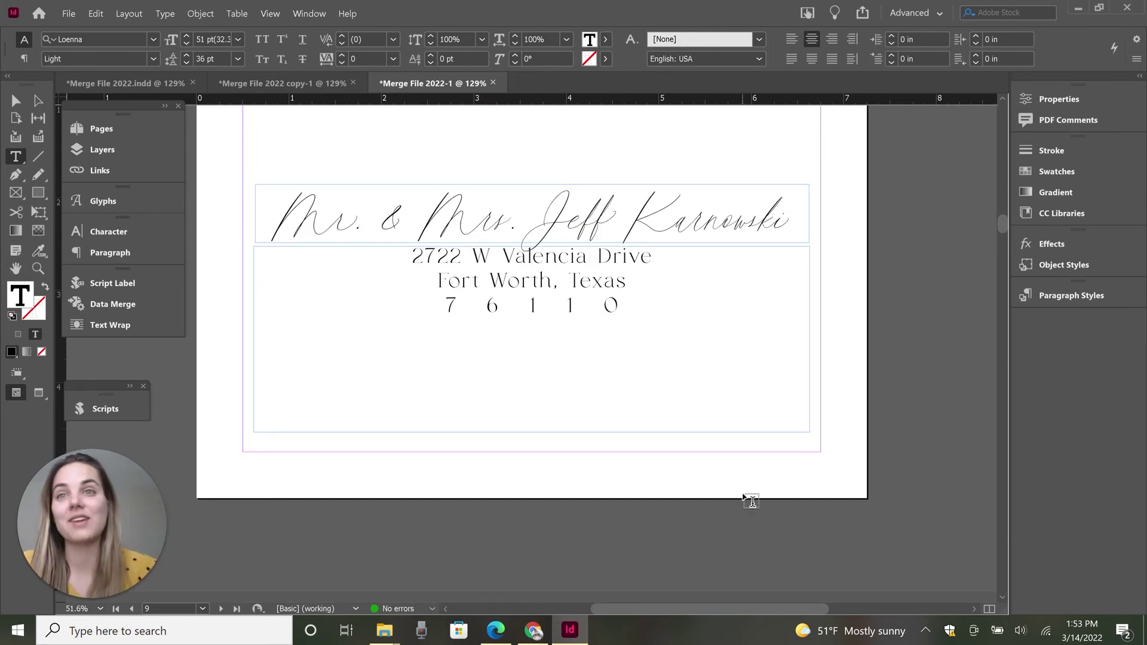
scroll(833, 458, "up", 5)
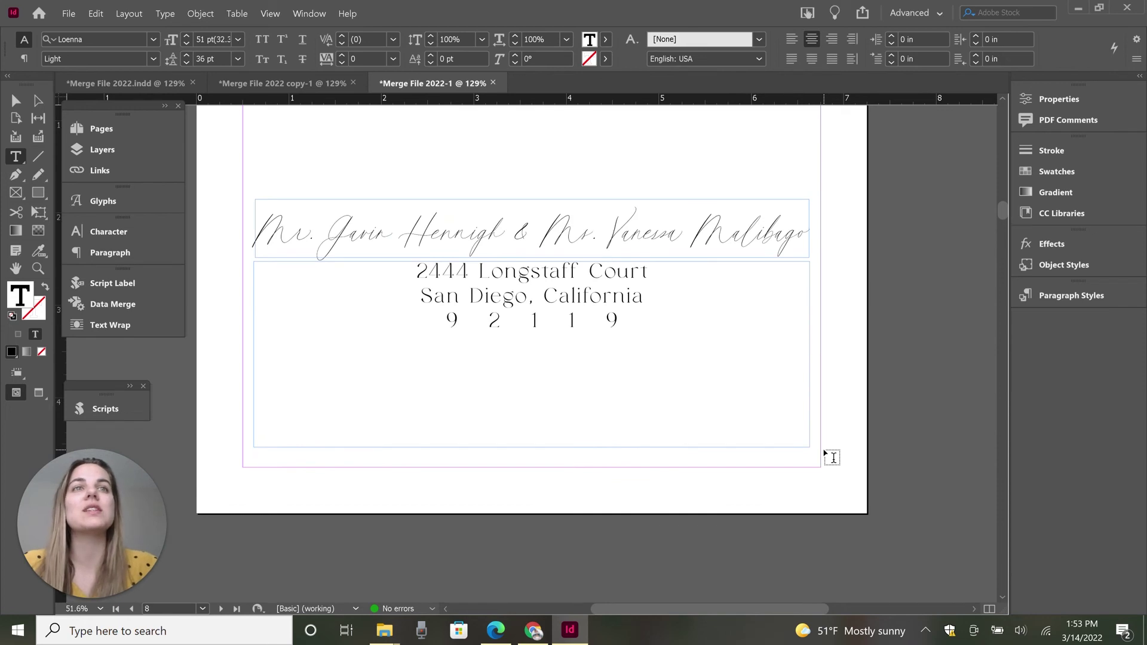
scroll(832, 457, "up", 1)
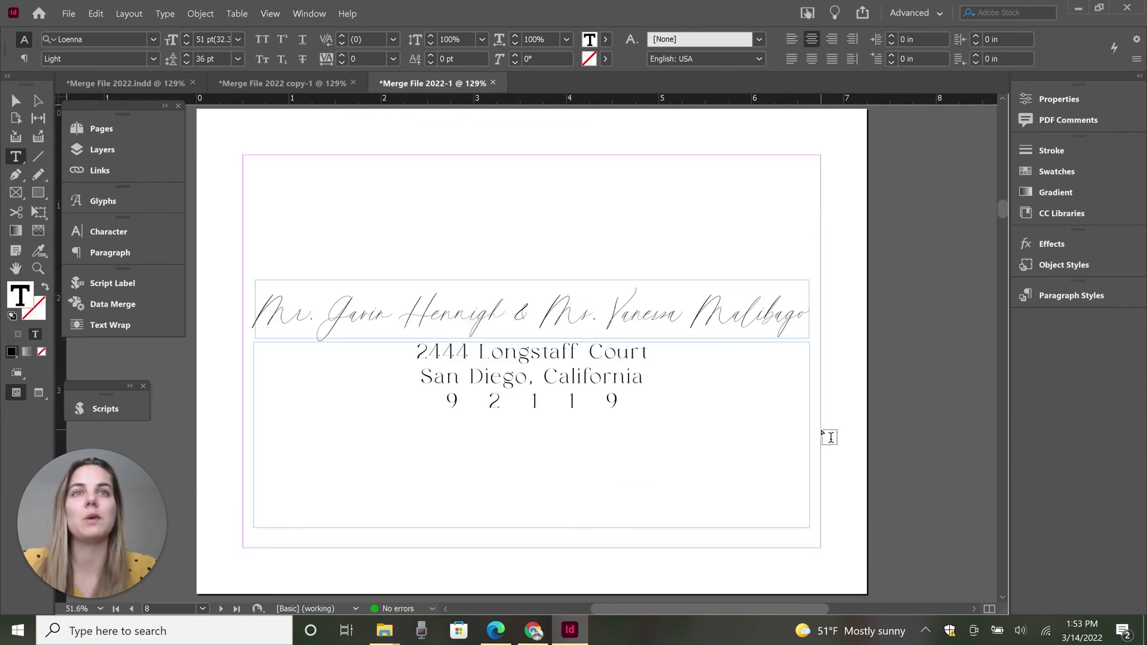
scroll(830, 437, "up", 6)
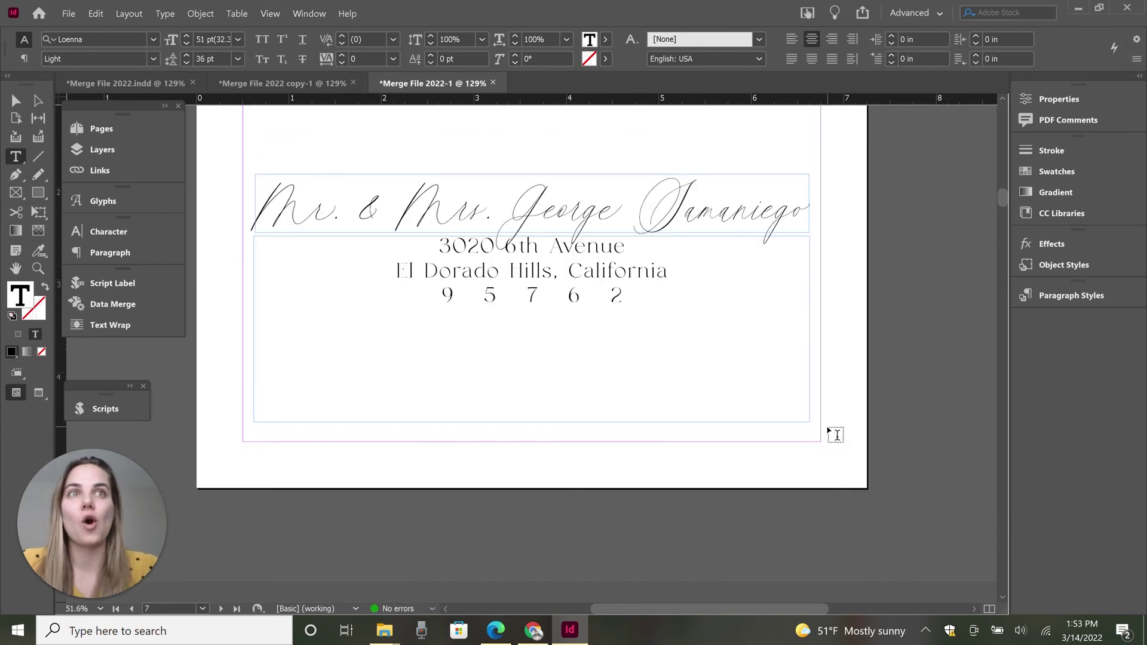
scroll(832, 431, "up", 2)
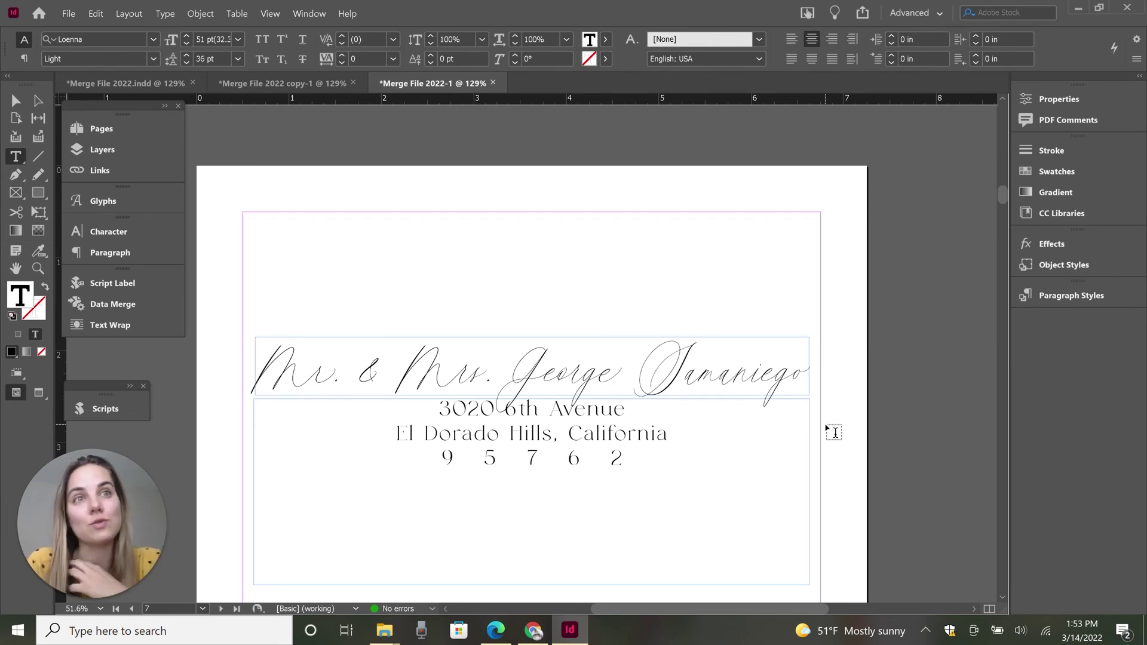
key("ctrl+shift+Page_Up")
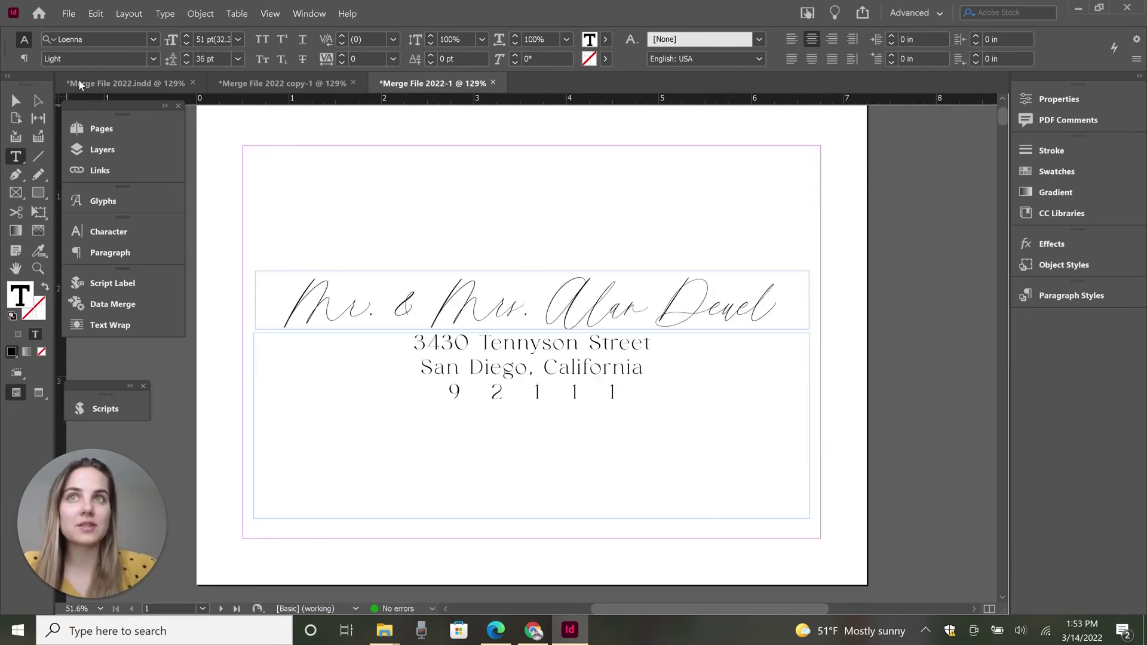
Step: Switch to the Merge File 2022.indd template and check the object style assigned to the <<Names>> text frame
left_click(103, 84)
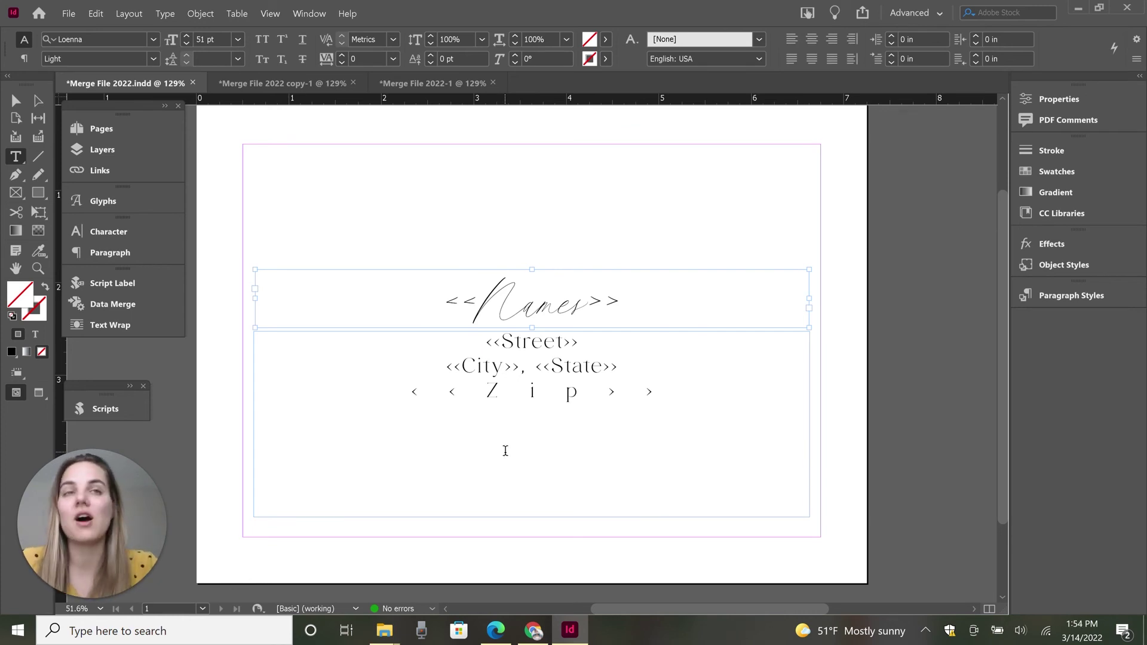
left_click(1090, 264)
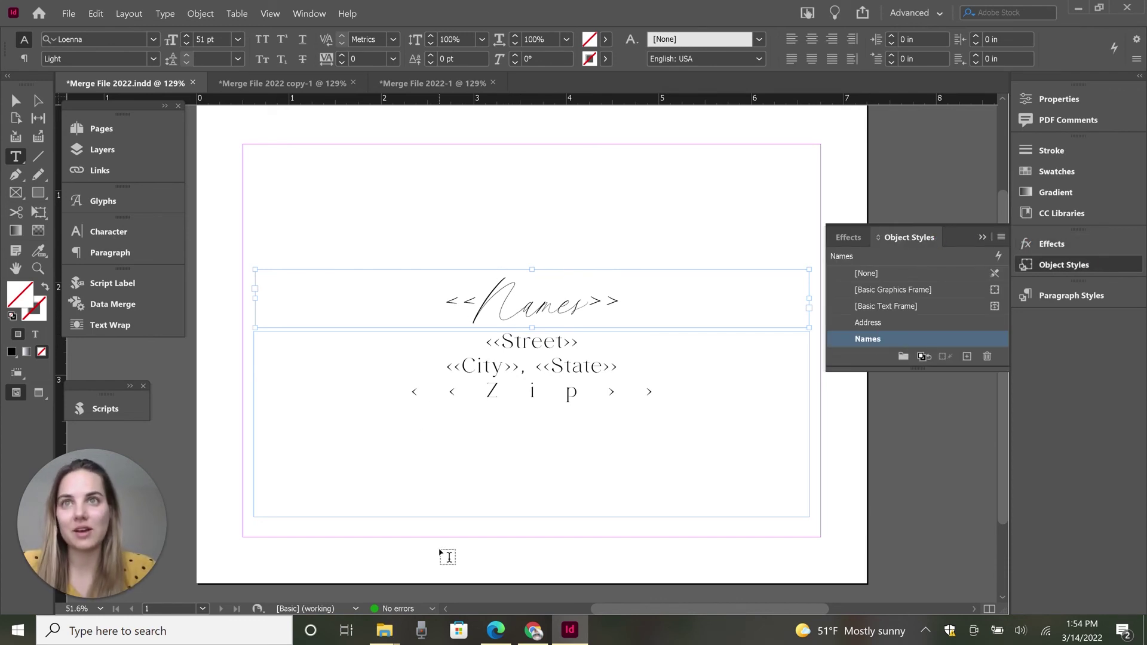
left_click_drag(694, 302, 422, 309)
Step: Review the Text Frame Options of the <<Names>> frame, including its vertical justification, and close them without changes
left_click(601, 301)
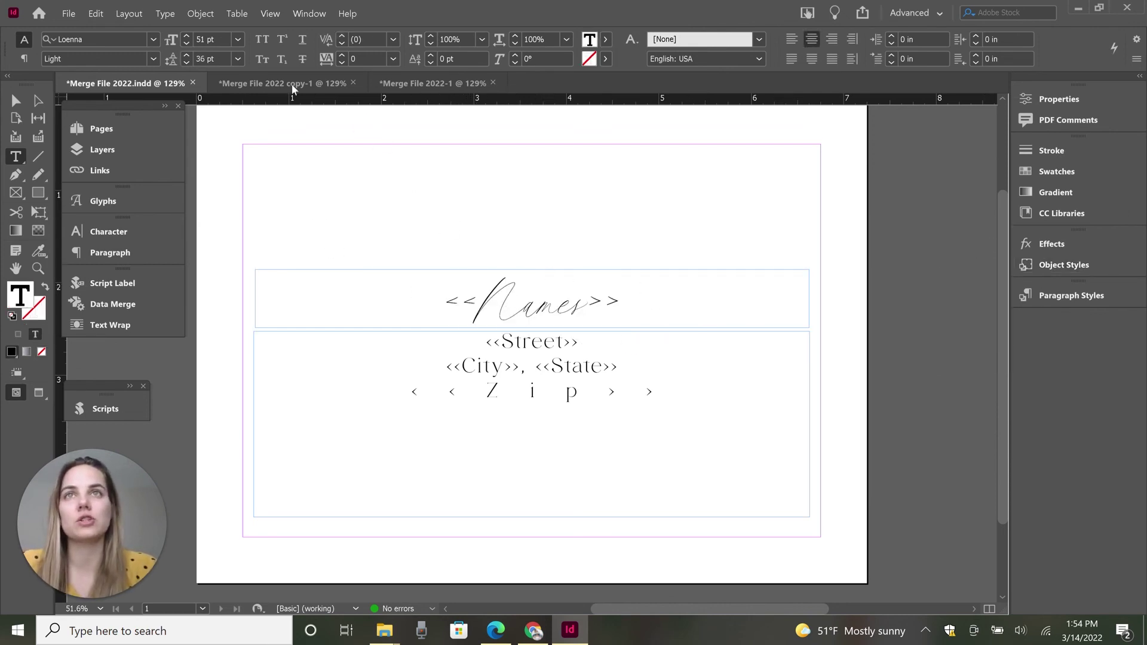
left_click(200, 13)
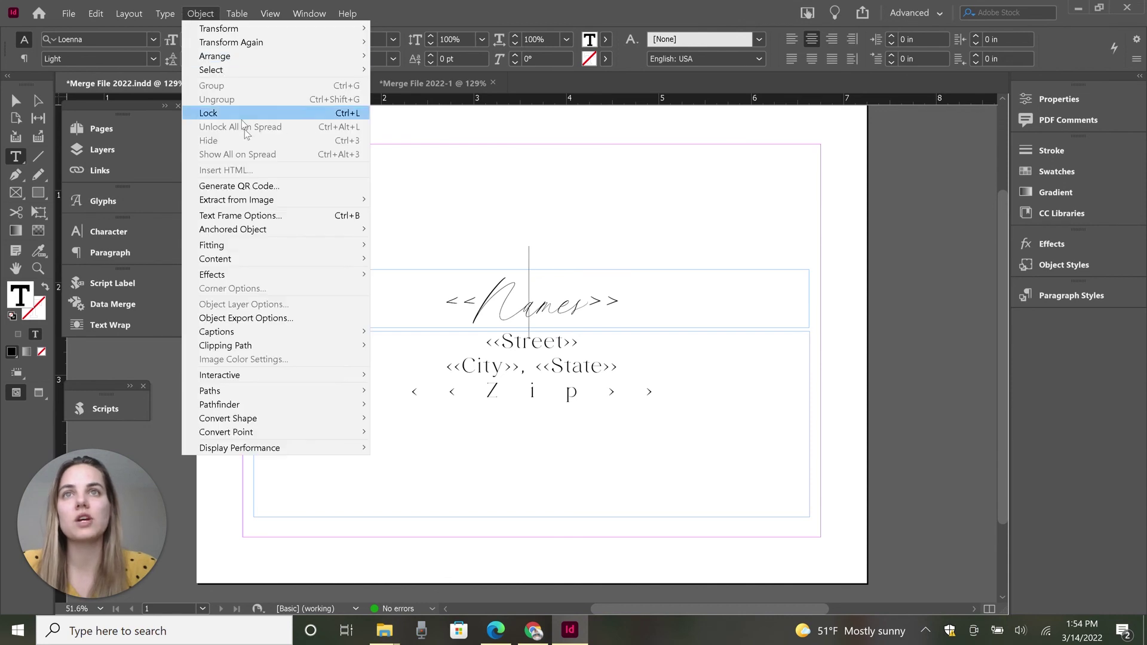
left_click(238, 215)
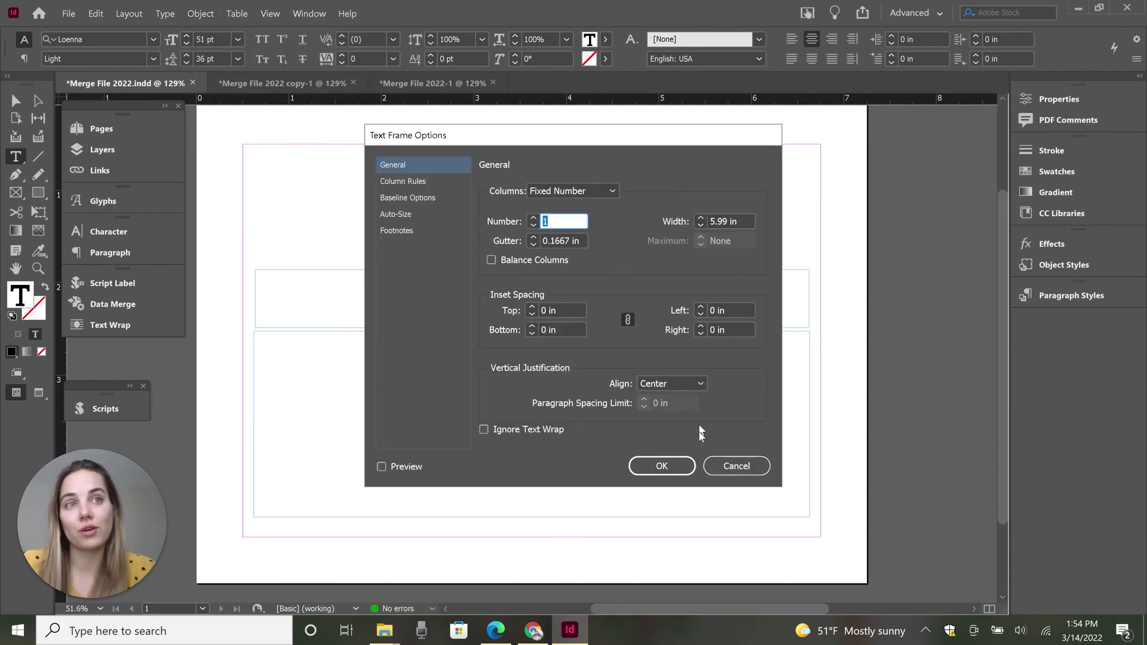
left_click(718, 467)
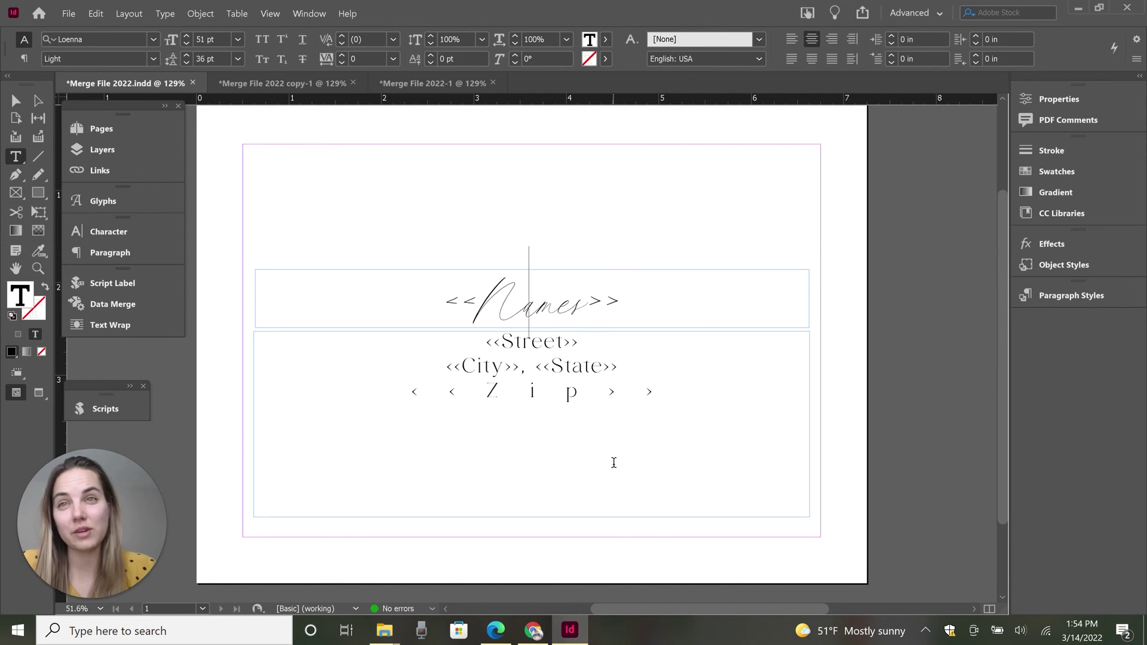